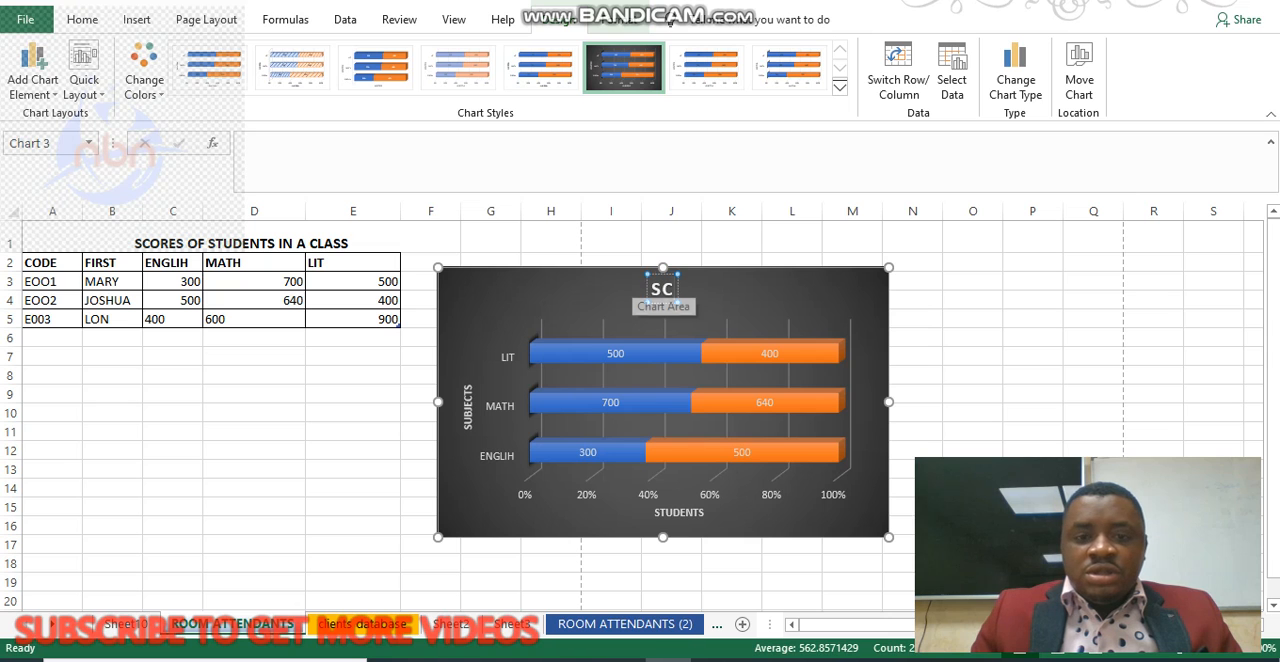
Title the chart "SCORES OF STUDENTS IN A CLASS".
type("S")
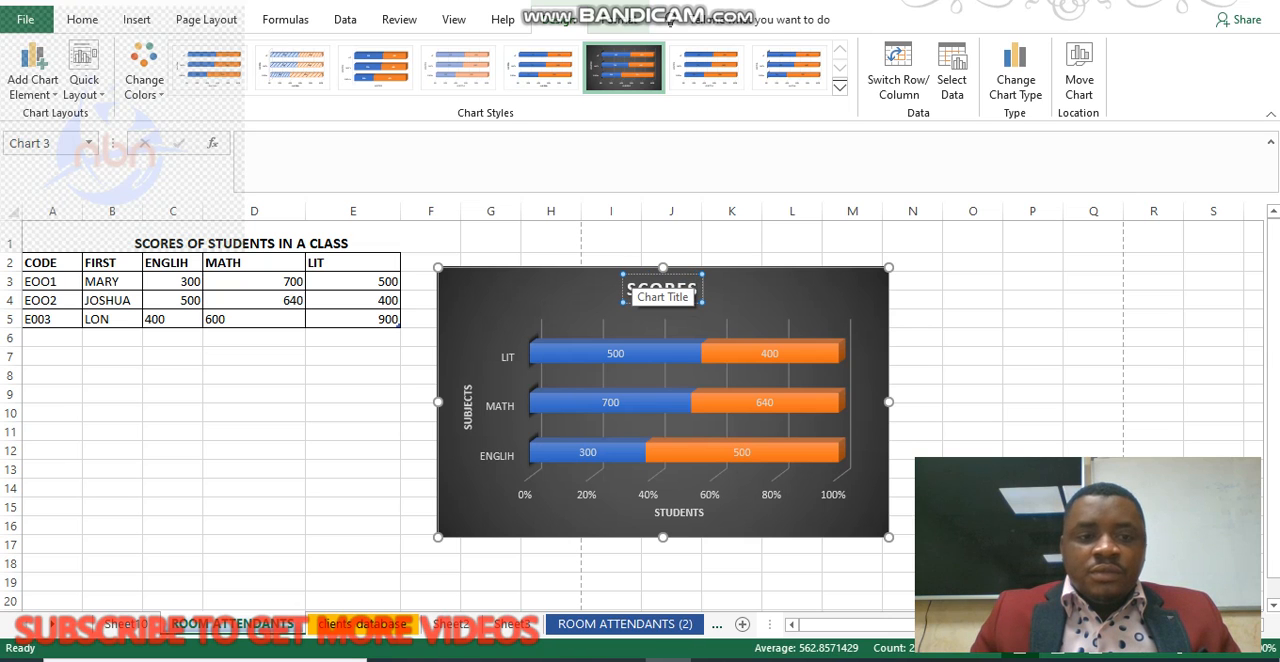
type(" OF")
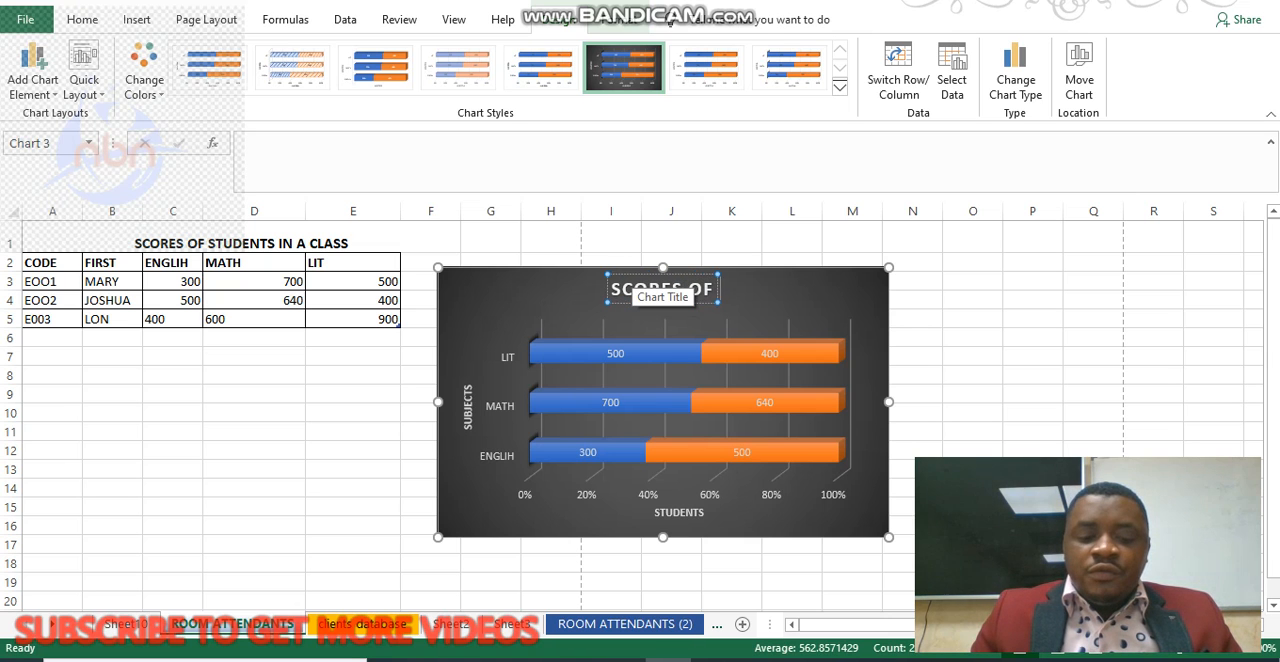
type(" STUDENTS")
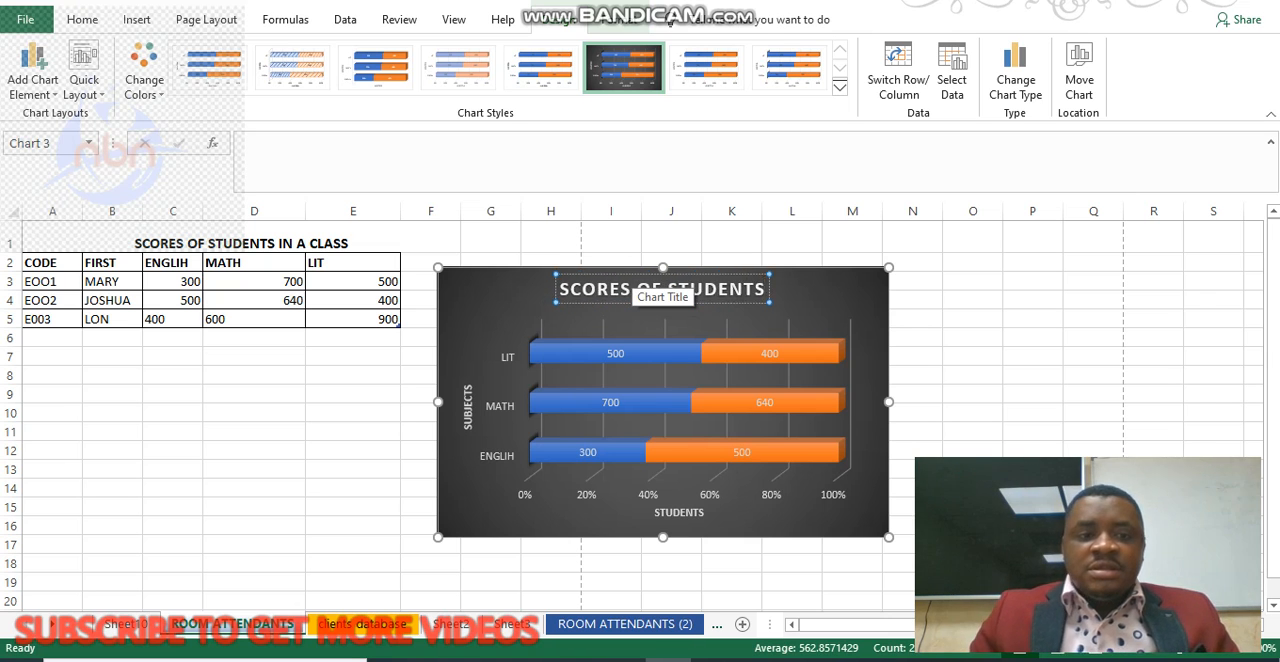
type(" IN A C")
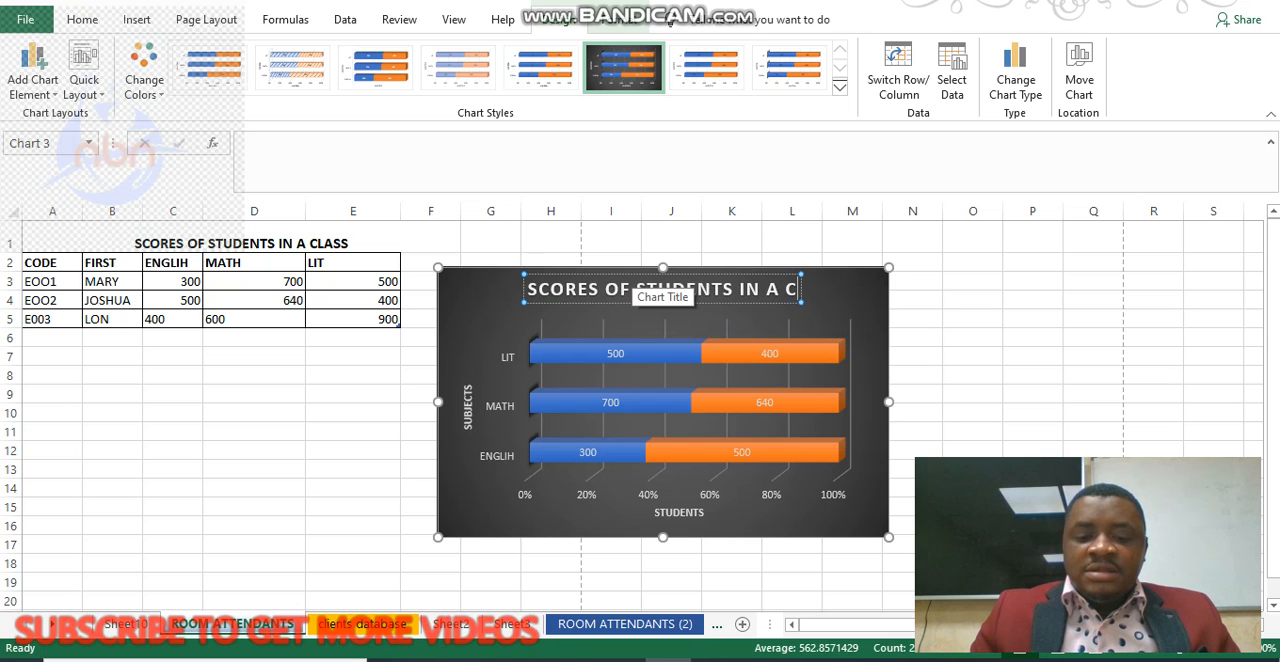
type("LASS")
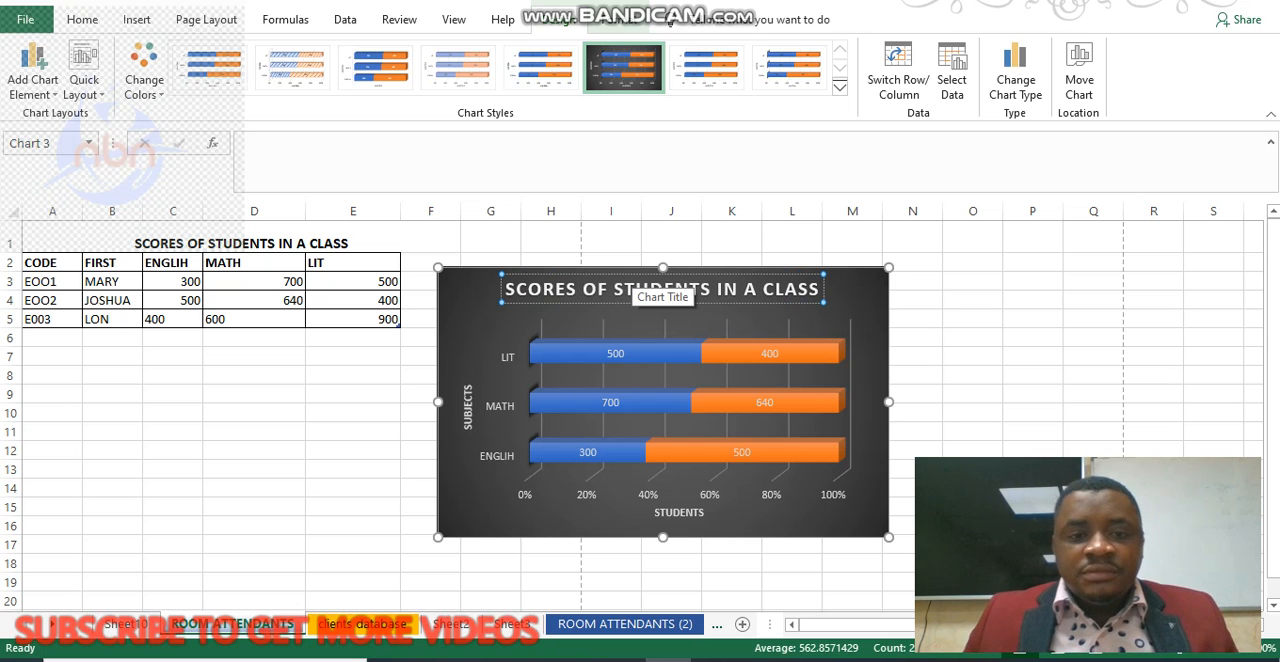
left_click(861, 372)
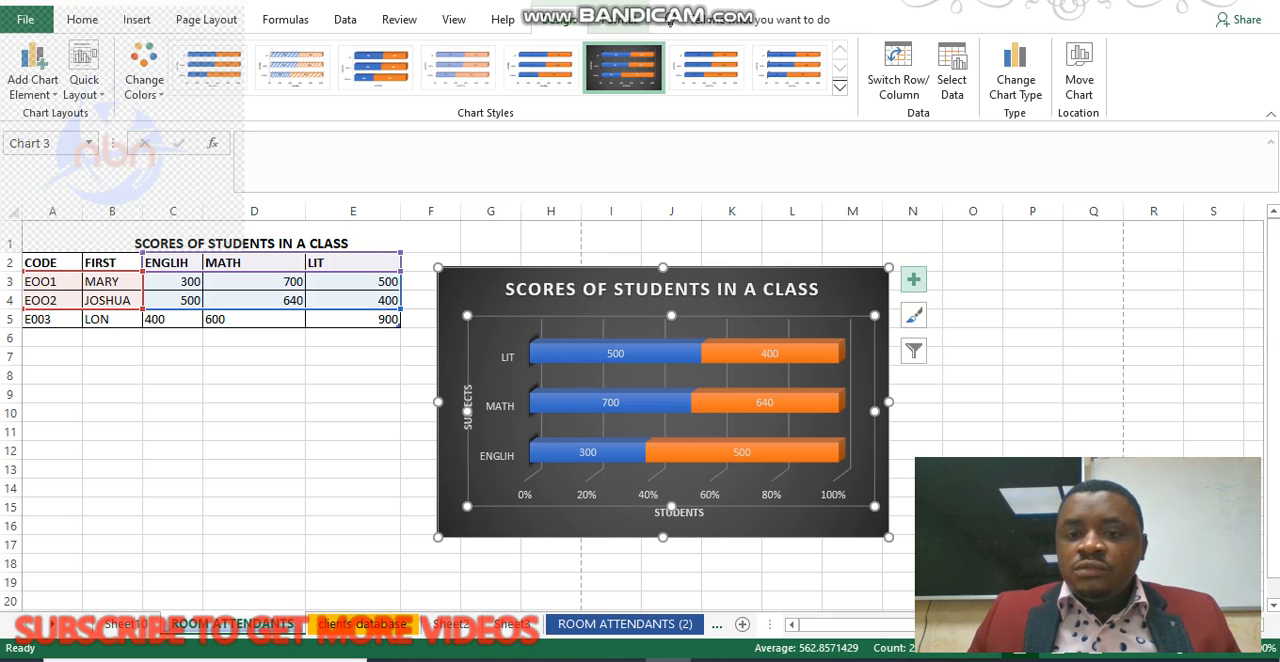
Show the chart's legend and apply the light Style 7 in place of the dark chart style.
left_click(913, 279)
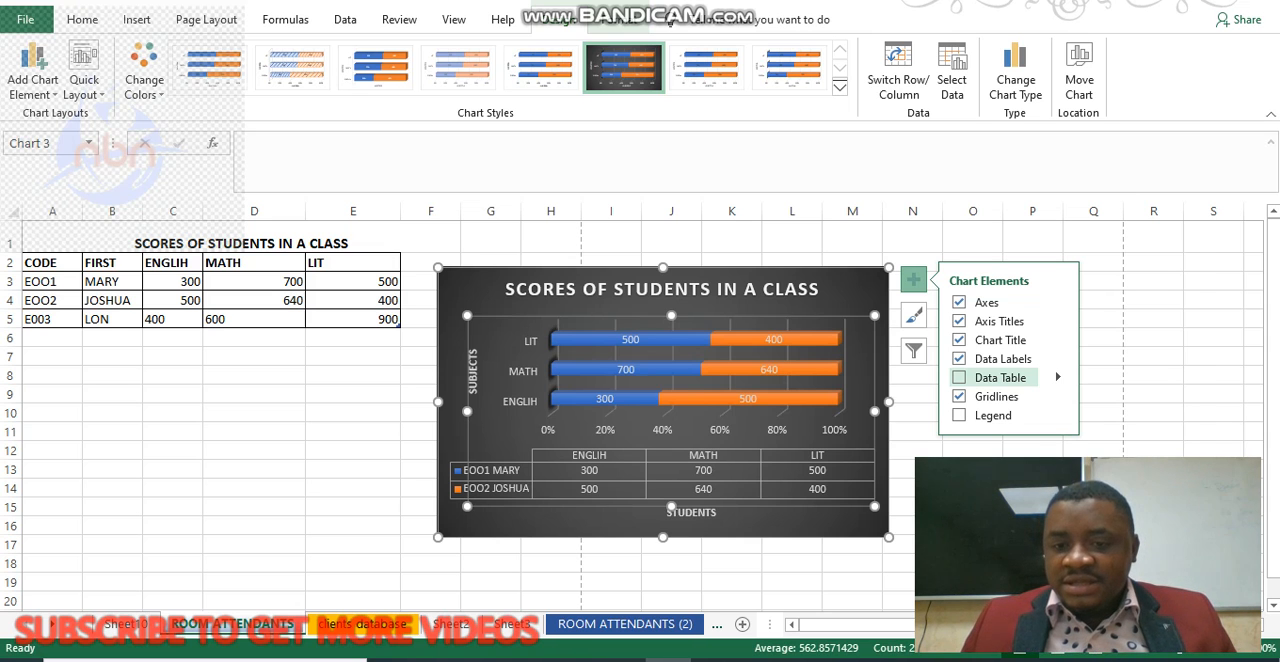
left_click(959, 415)
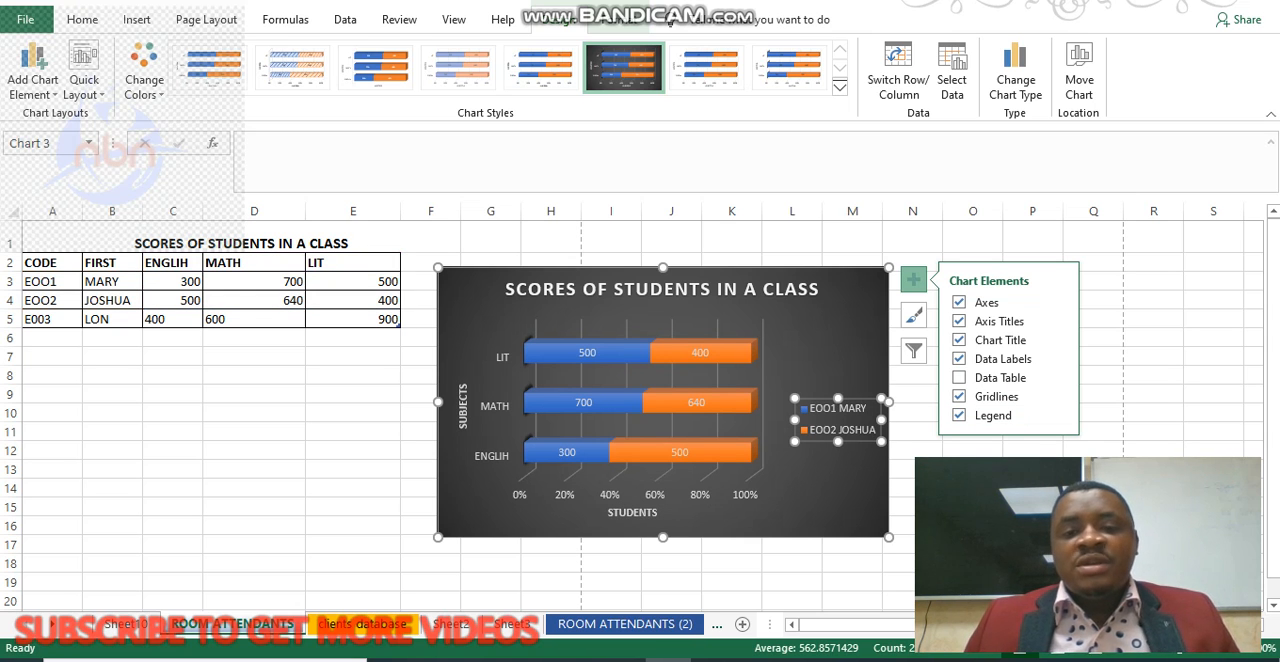
left_click(707, 68)
left_click(789, 68)
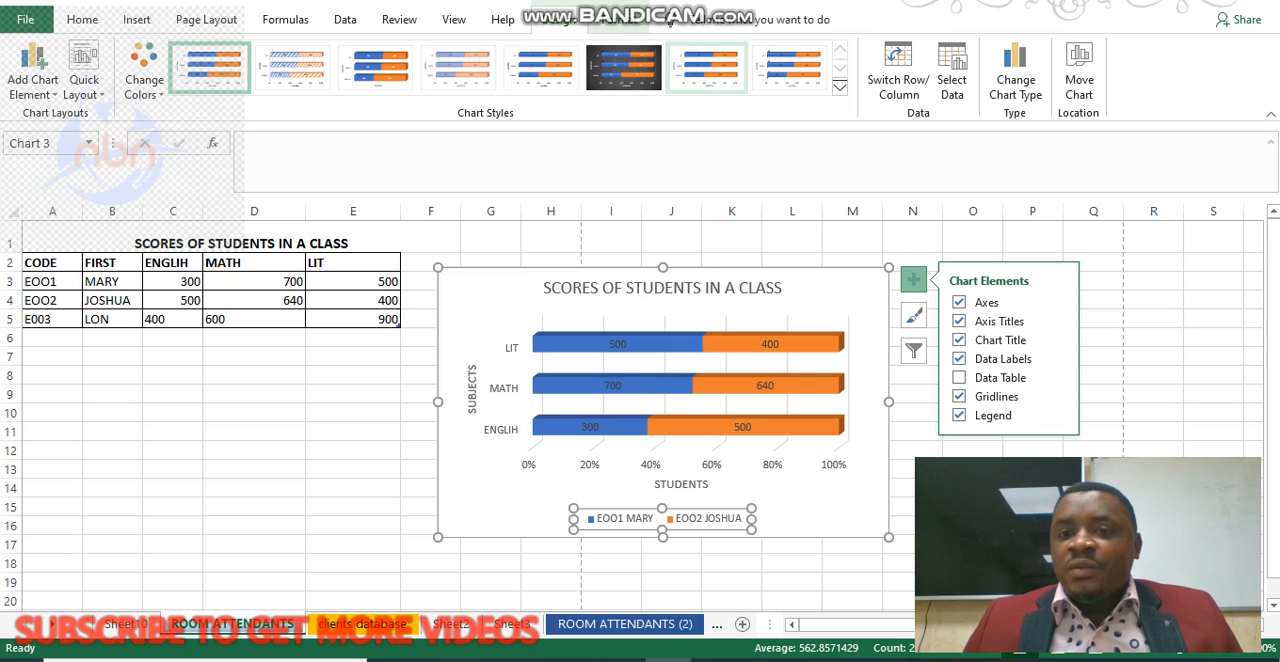
Switch the chart's rows and columns so the students become the axis categories and the subjects become the series.
left_click(898, 70)
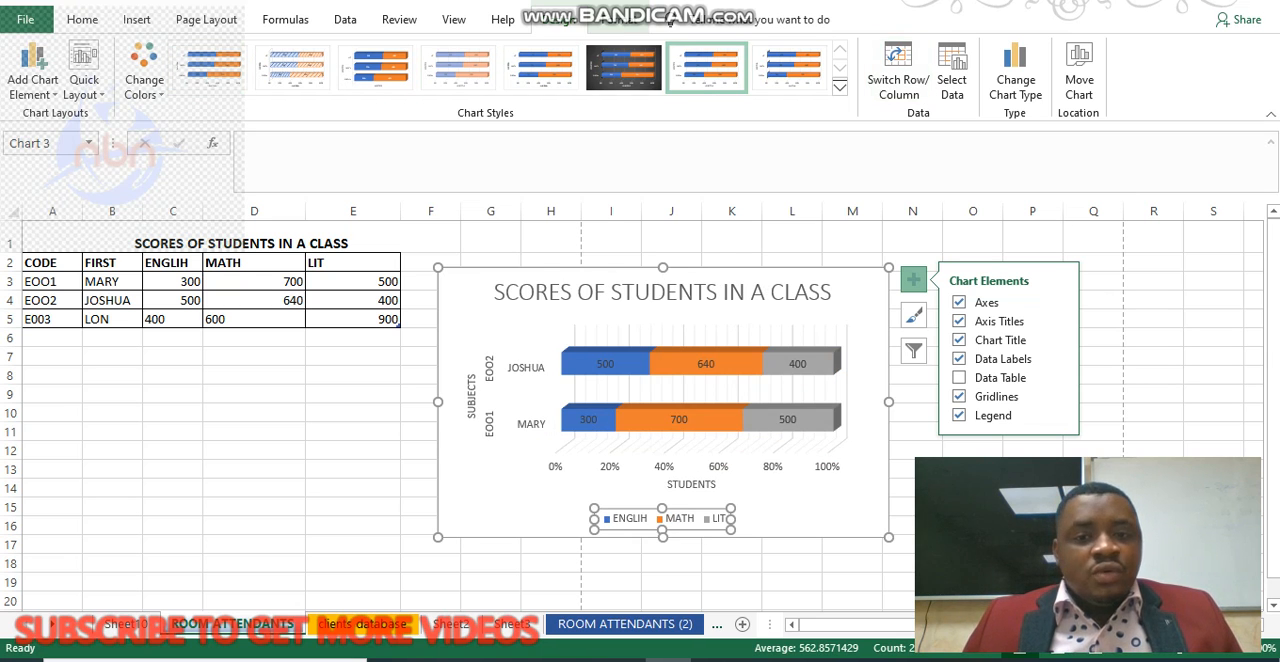
left_click(898, 70)
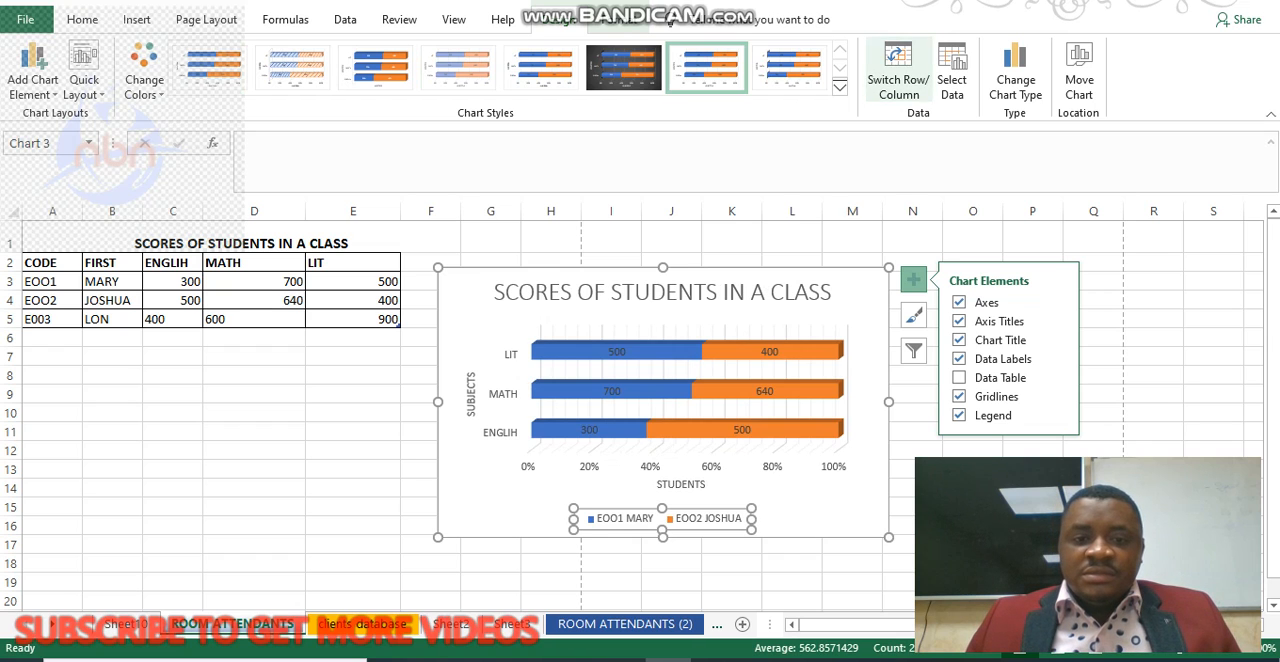
left_click(898, 70)
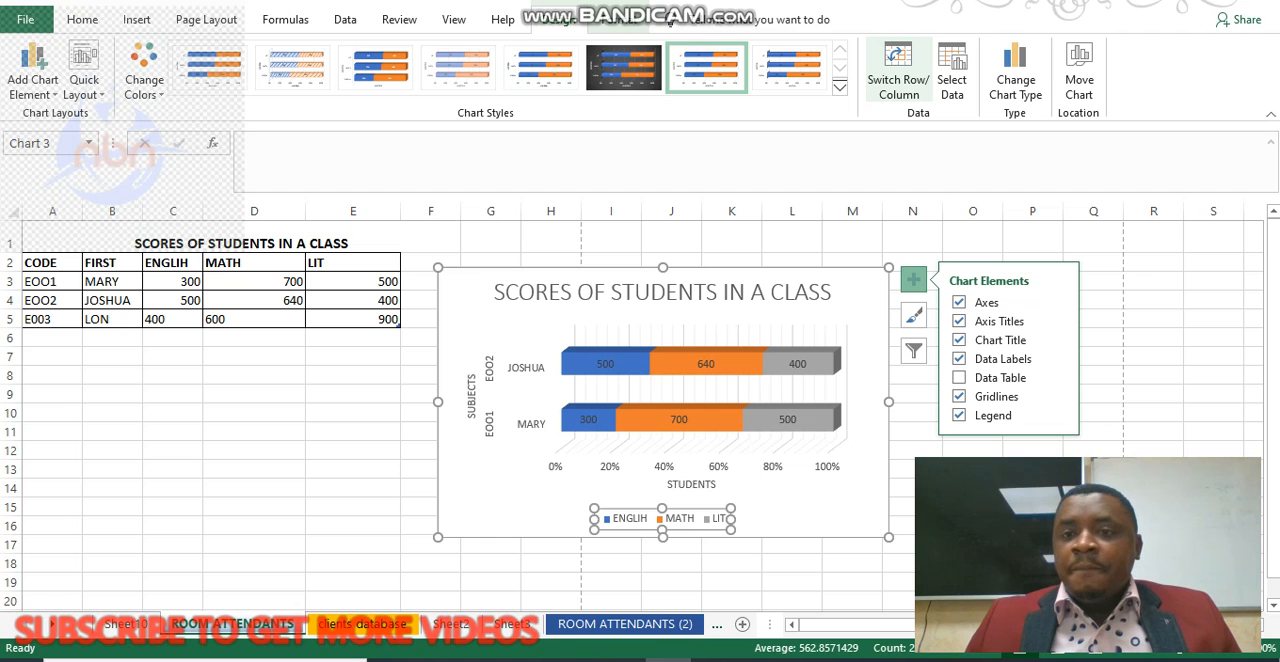
Try to extend the chart's data range to A2:E5 so it includes the third student's row.
left_click(951, 75)
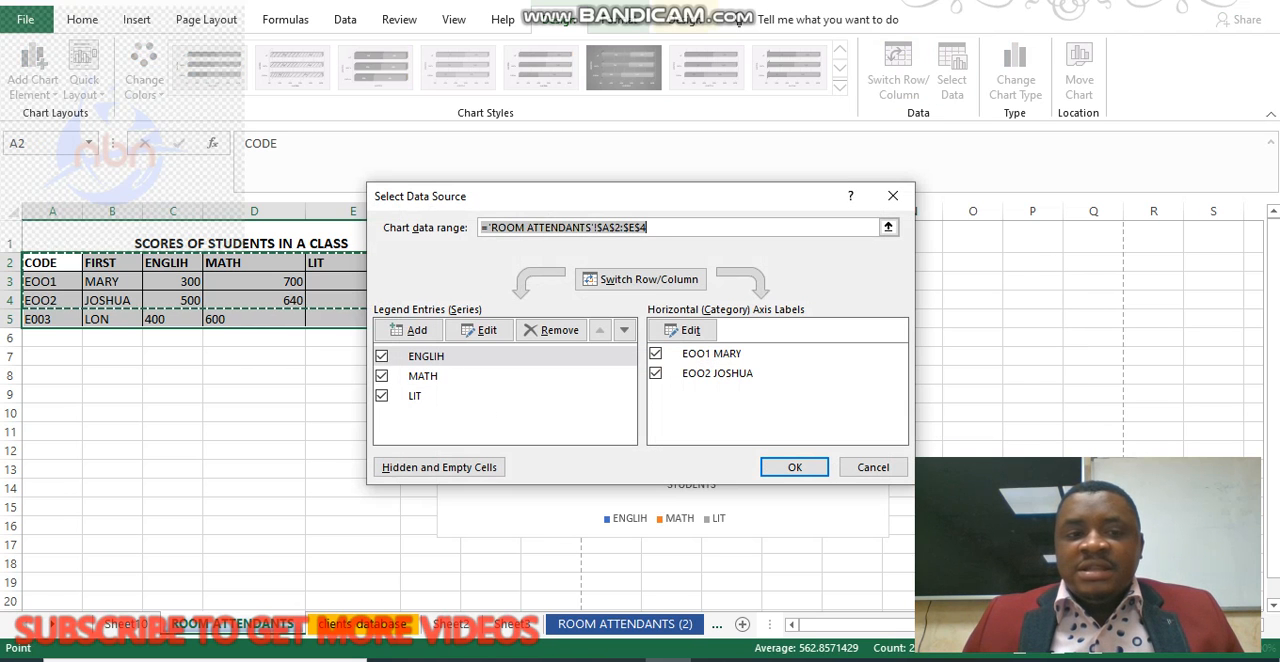
left_click_drag(727, 204, 959, 202)
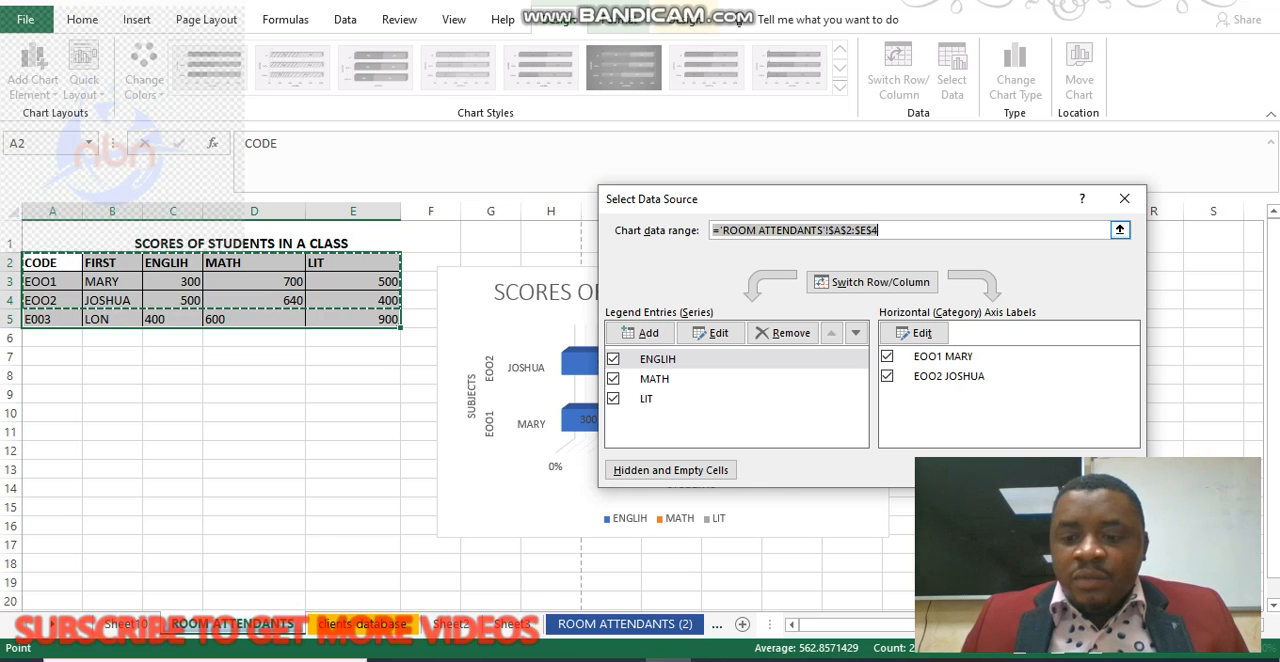
key("Delete")
left_click_drag(40, 262, 394, 320)
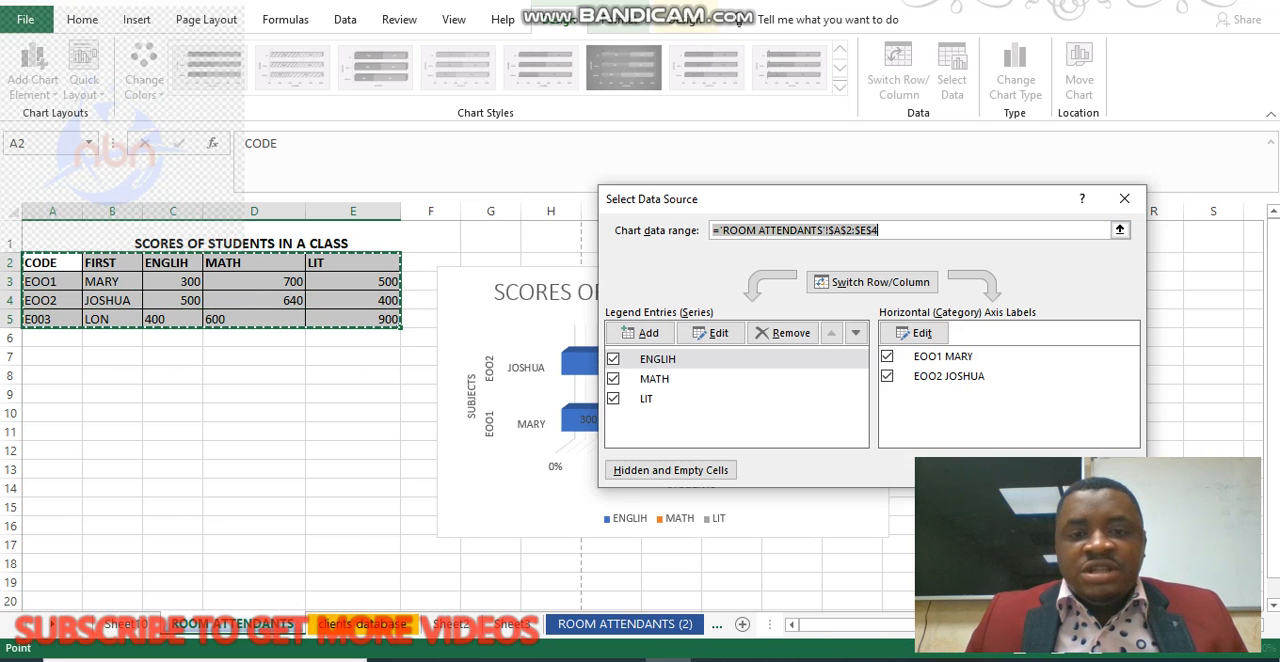
left_click(1027, 470)
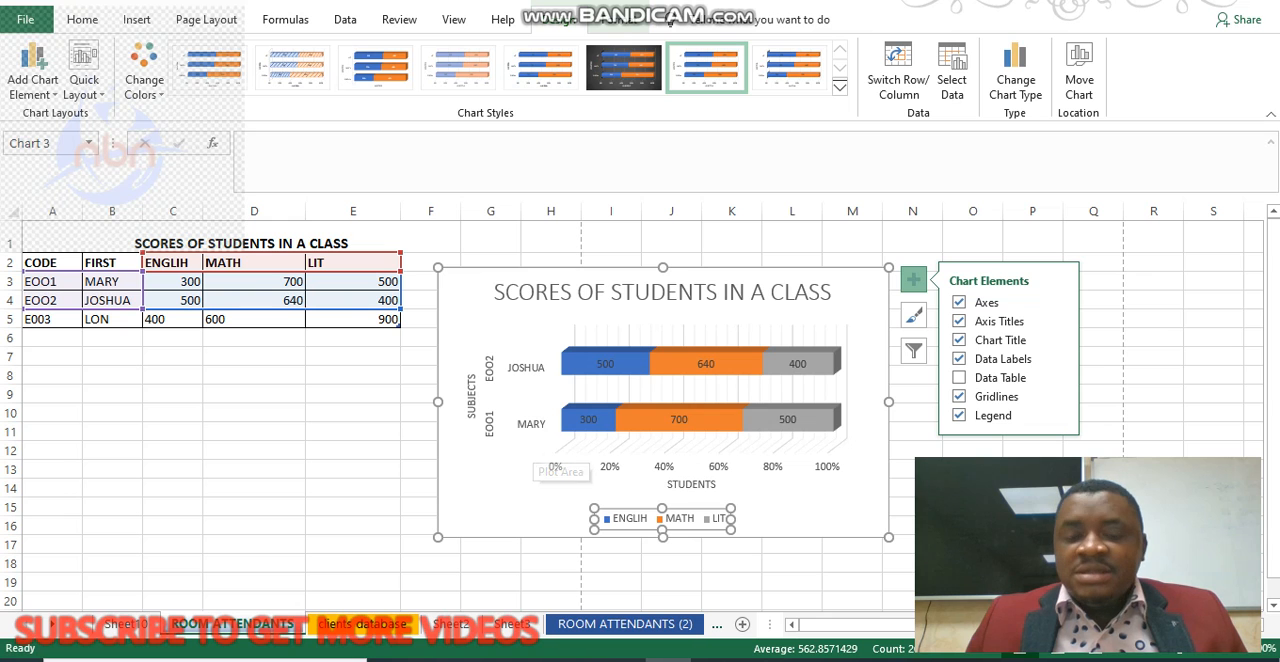
Set the chart's source data range to A3:E4, leaving out the header row.
left_click(952, 72)
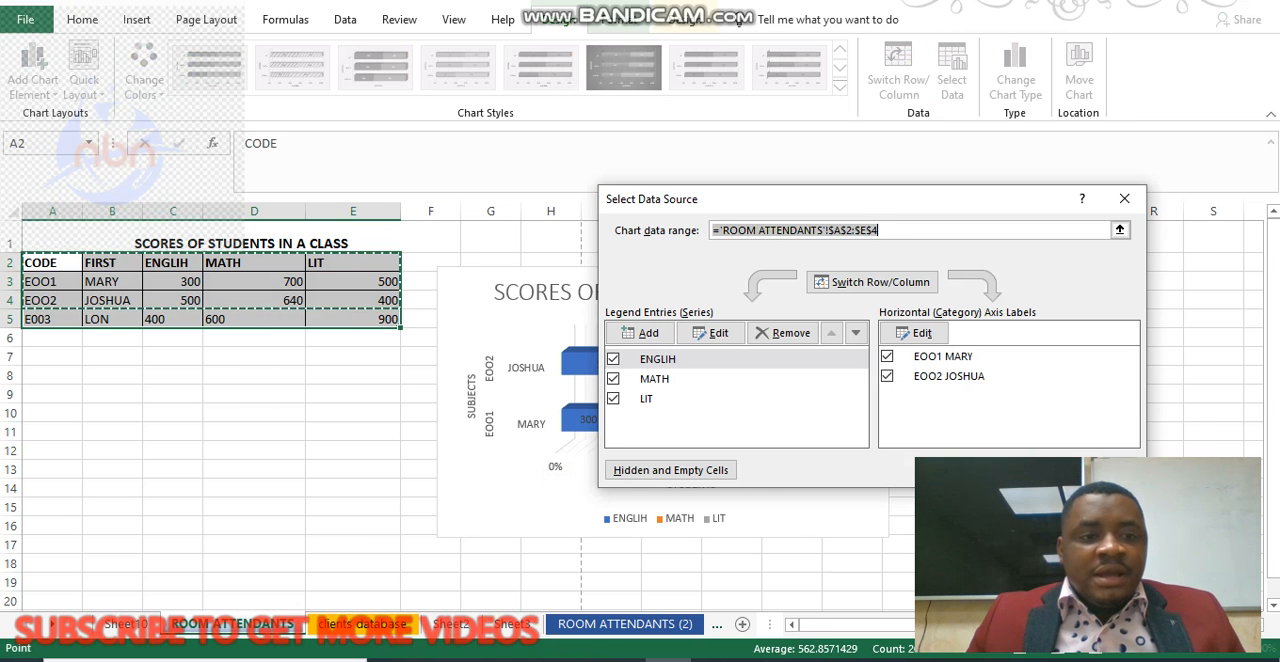
left_click(52, 263)
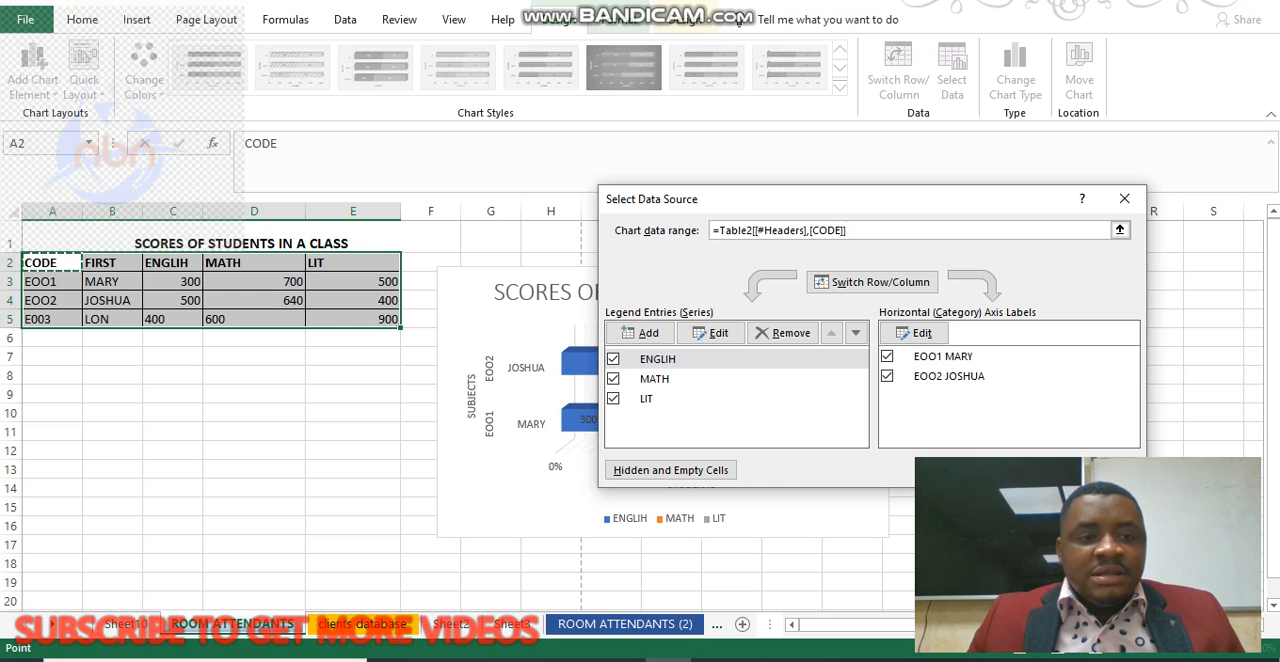
left_click_drag(40, 281, 396, 320)
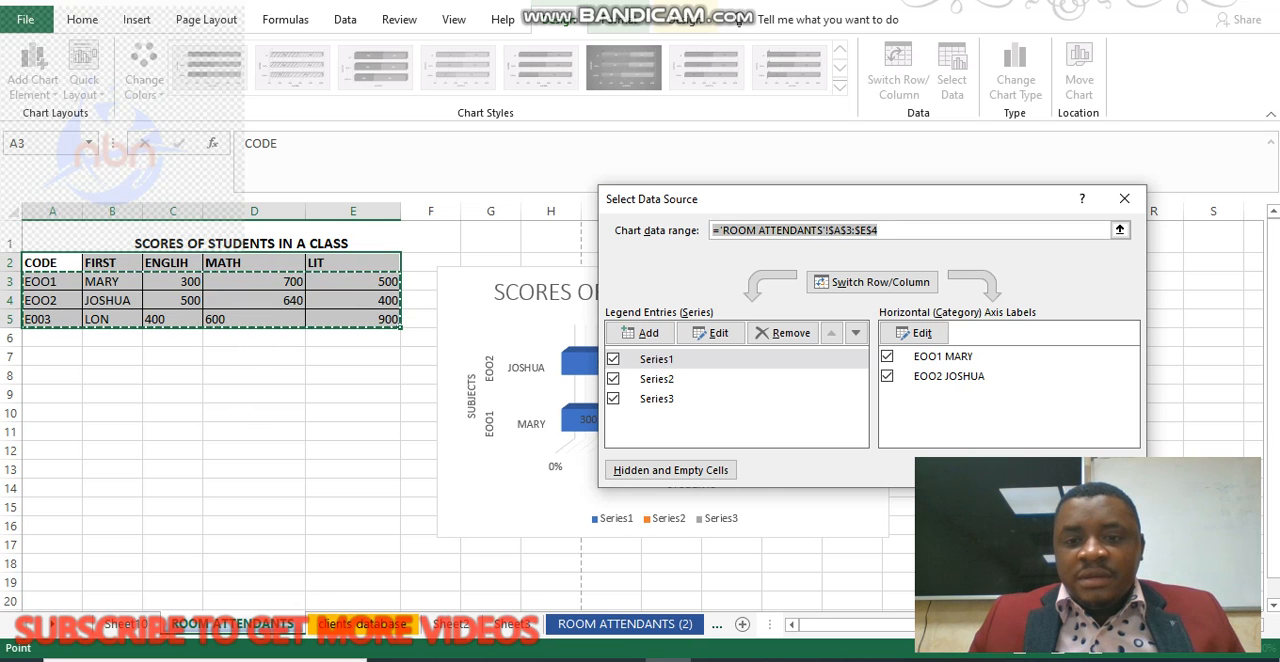
left_click(1028, 470)
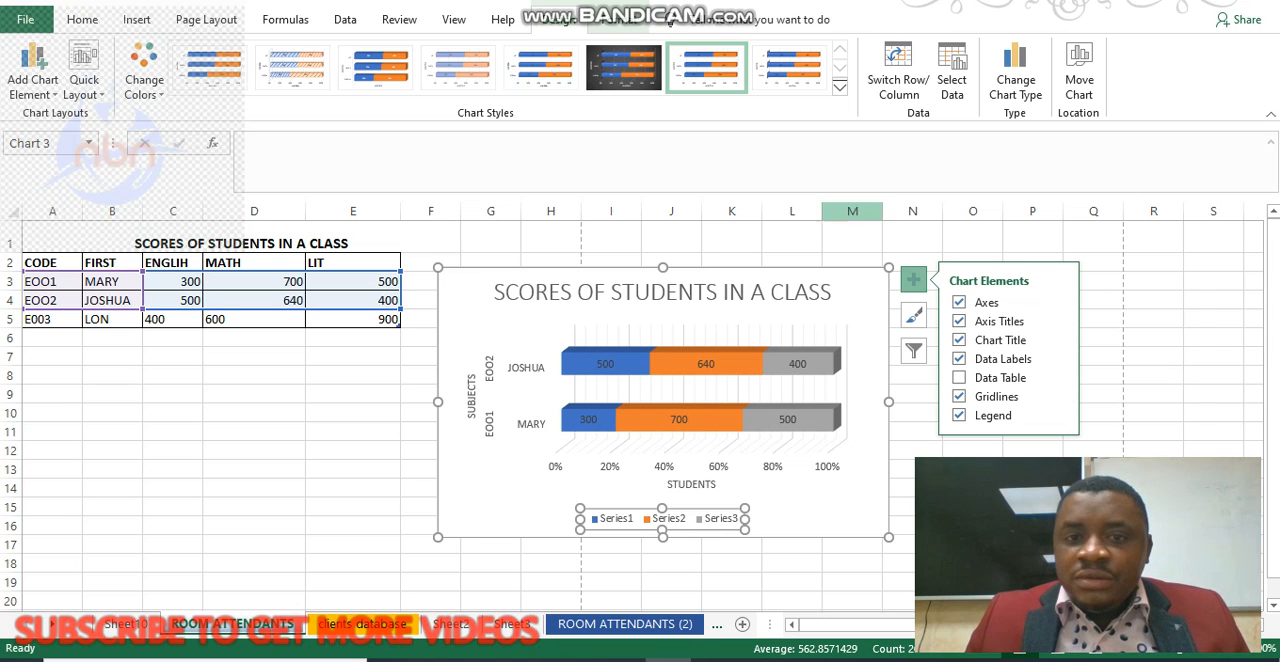
Swap rows and columns in the chart's data source and inspect the first student's series name and values.
left_click(951, 72)
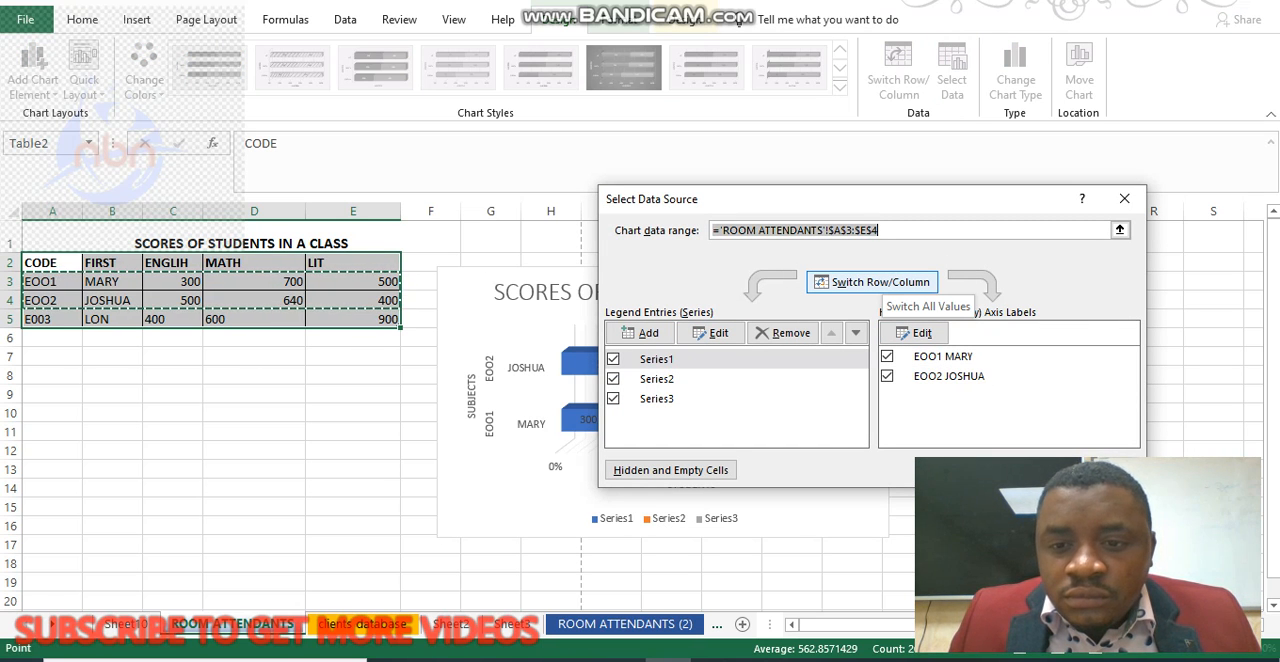
left_click(872, 282)
left_click(669, 358)
left_click(711, 333)
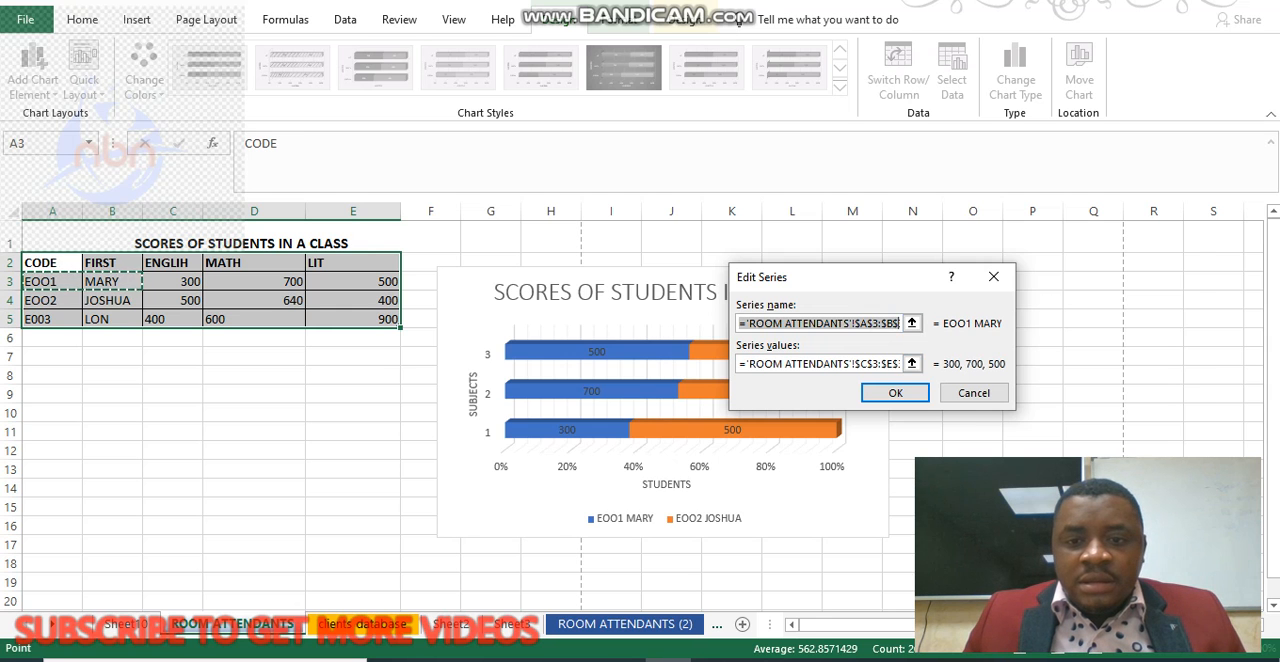
left_click(823, 363)
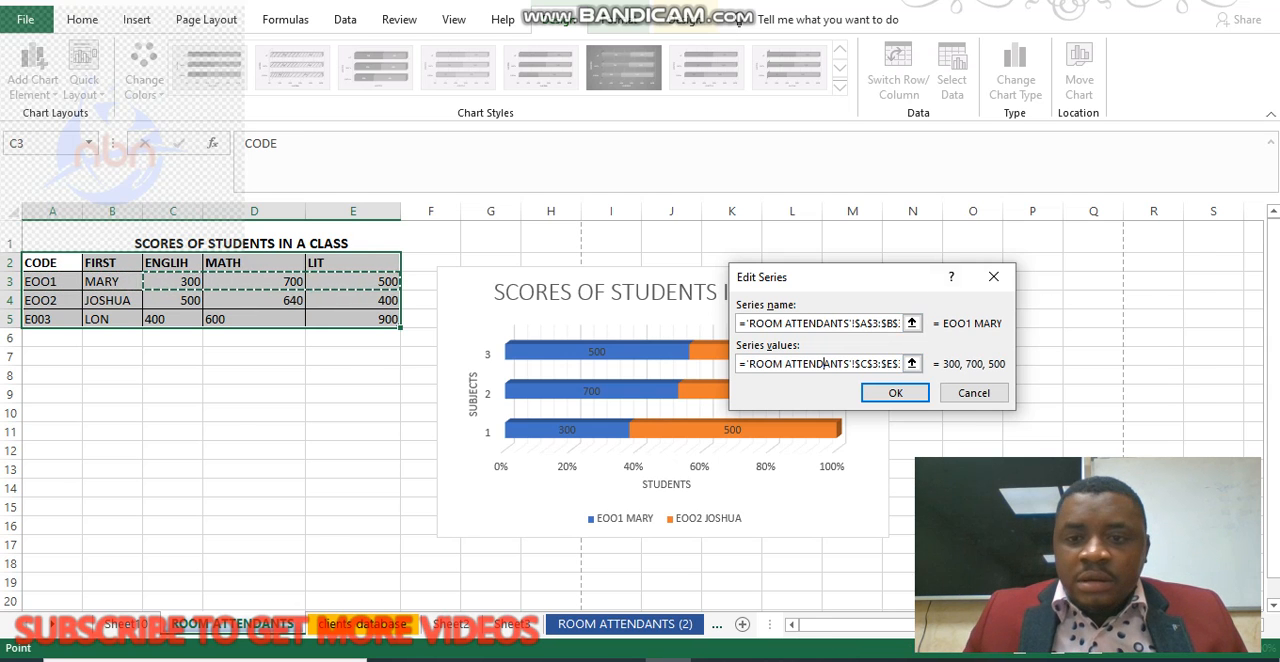
left_click(993, 277)
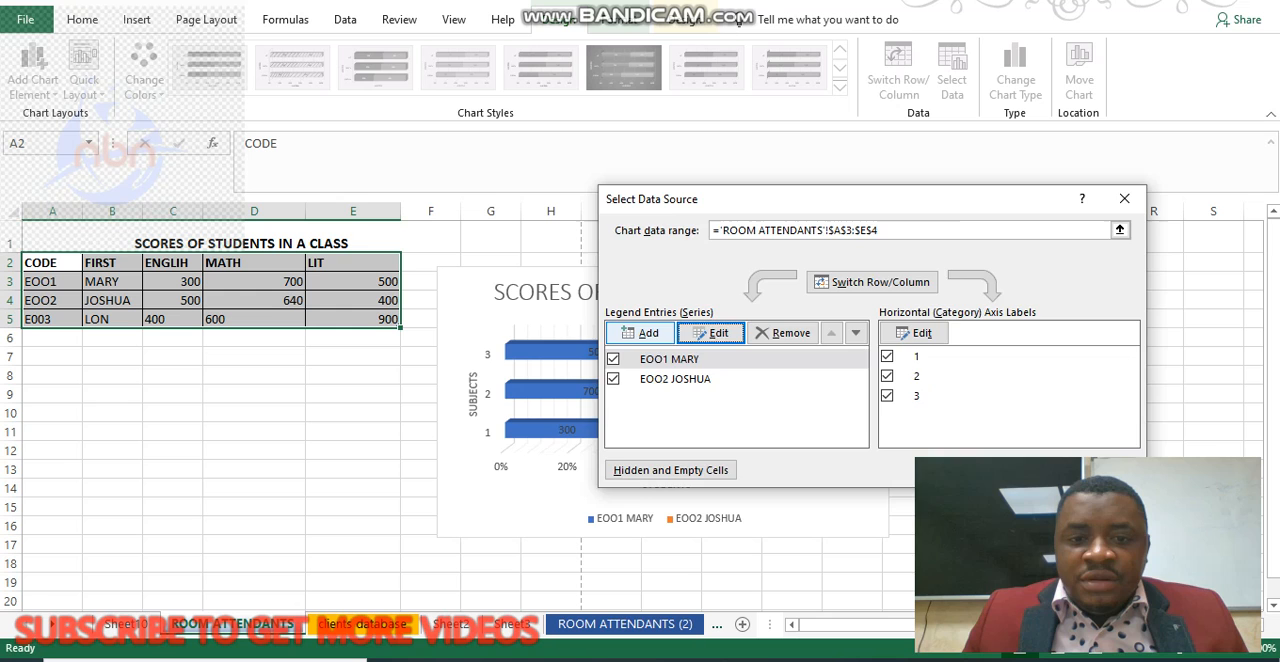
Add a new data series to the chart, taking its name from cells A5:B5.
left_click(640, 332)
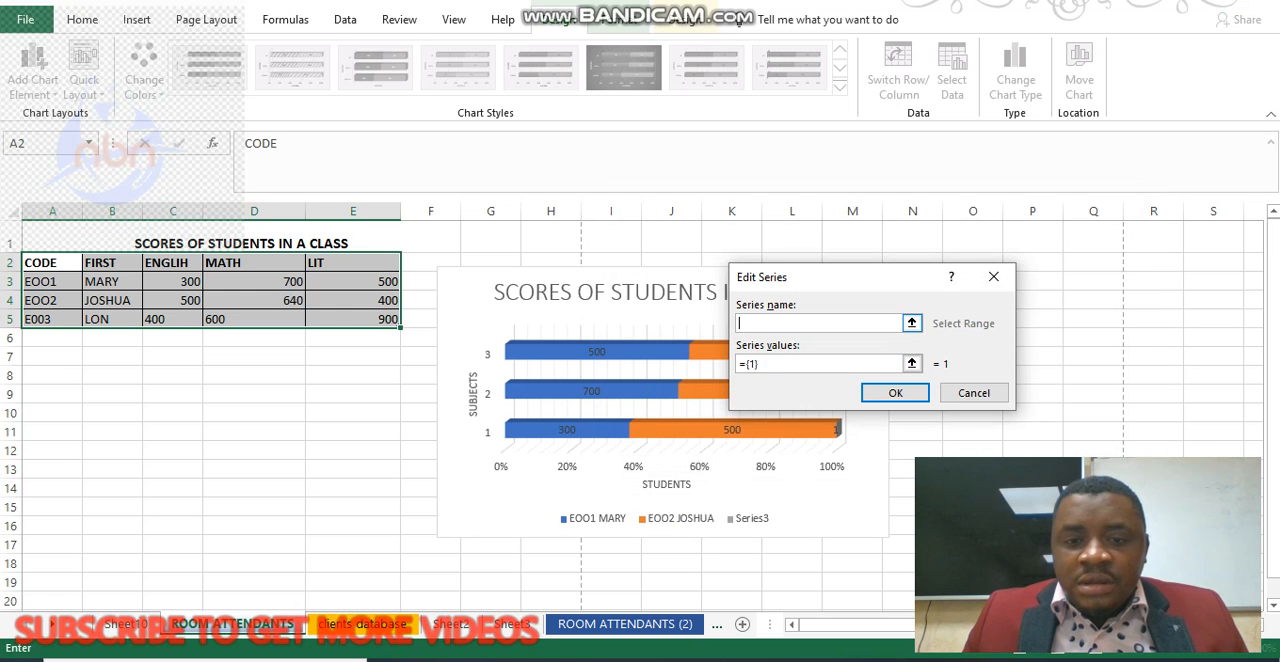
left_click_drag(52, 319, 353, 319)
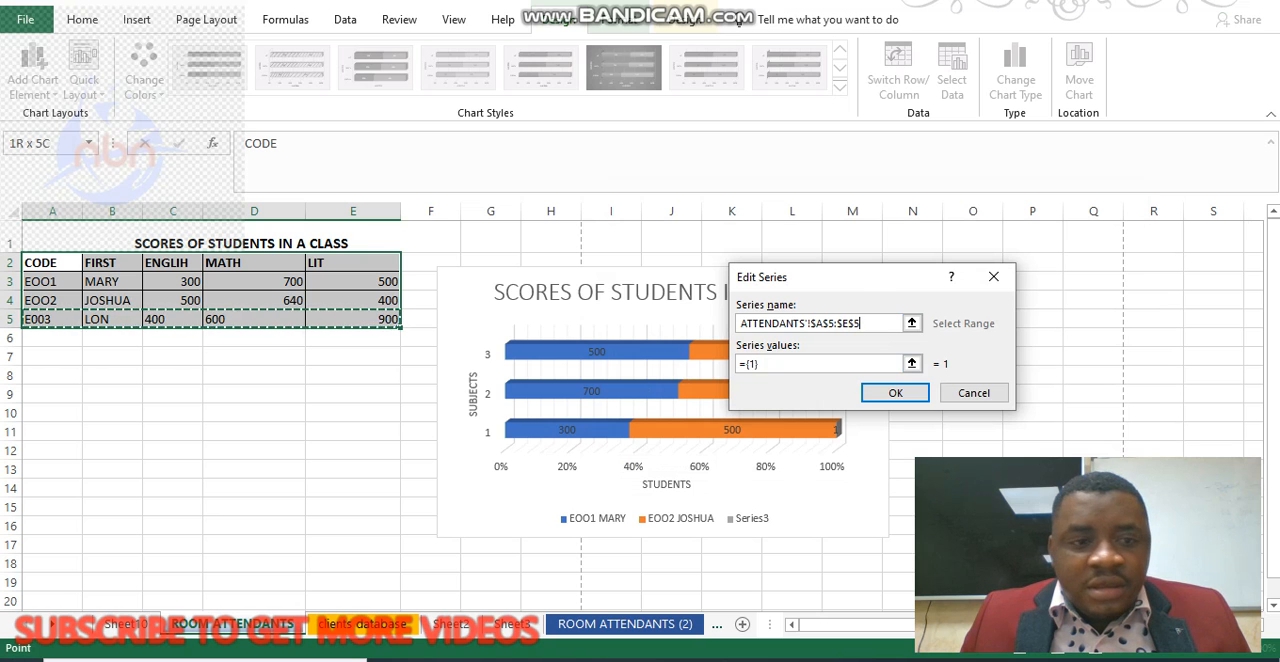
left_click(100, 319)
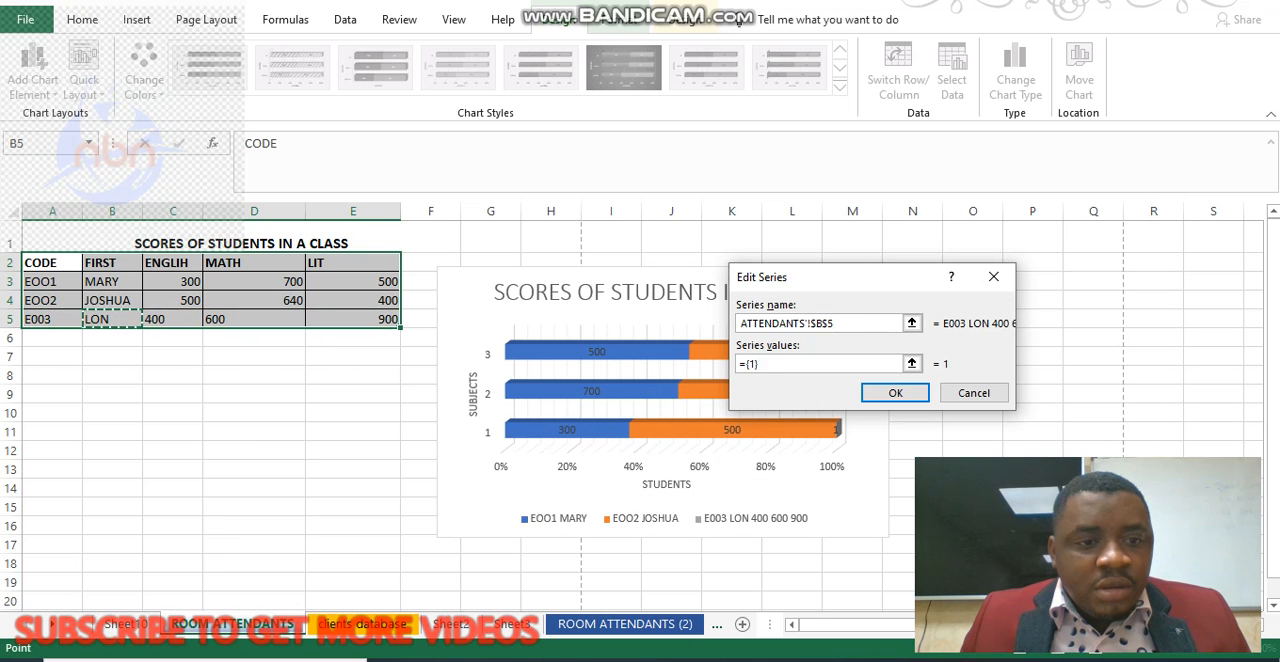
left_click_drag(100, 319, 52, 319)
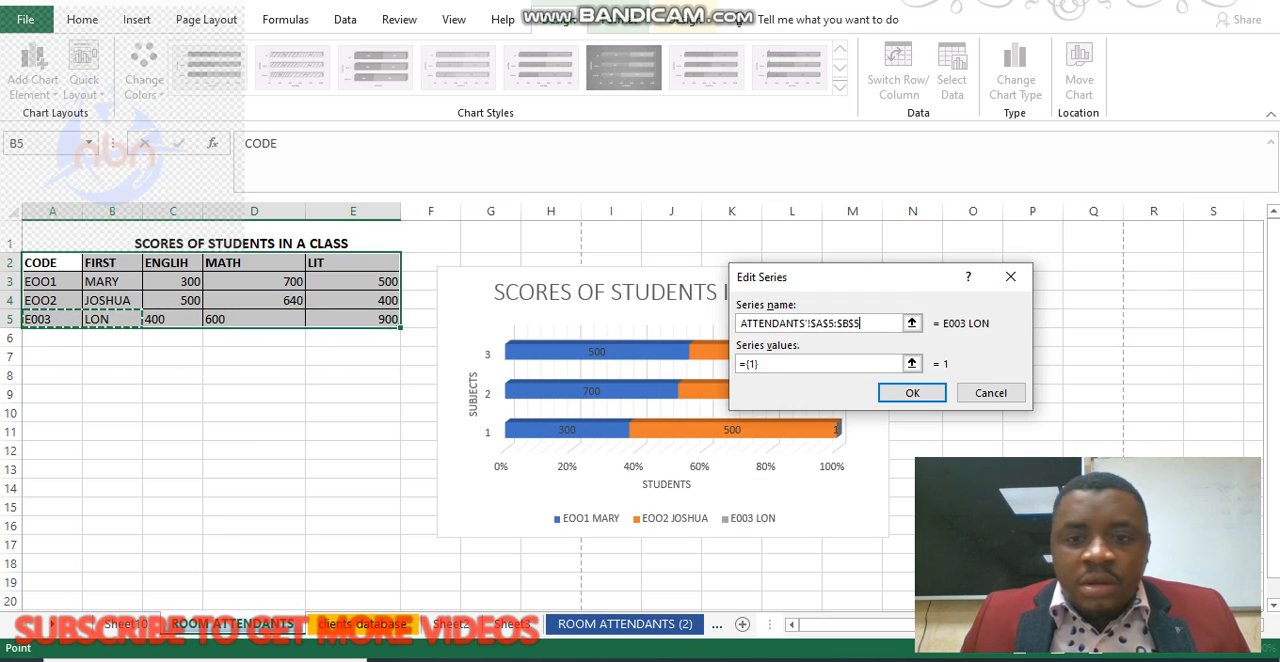
Try to set the new series' values to cells C5:E5, clearing the faulty formula and reselecting the range.
left_click(790, 364)
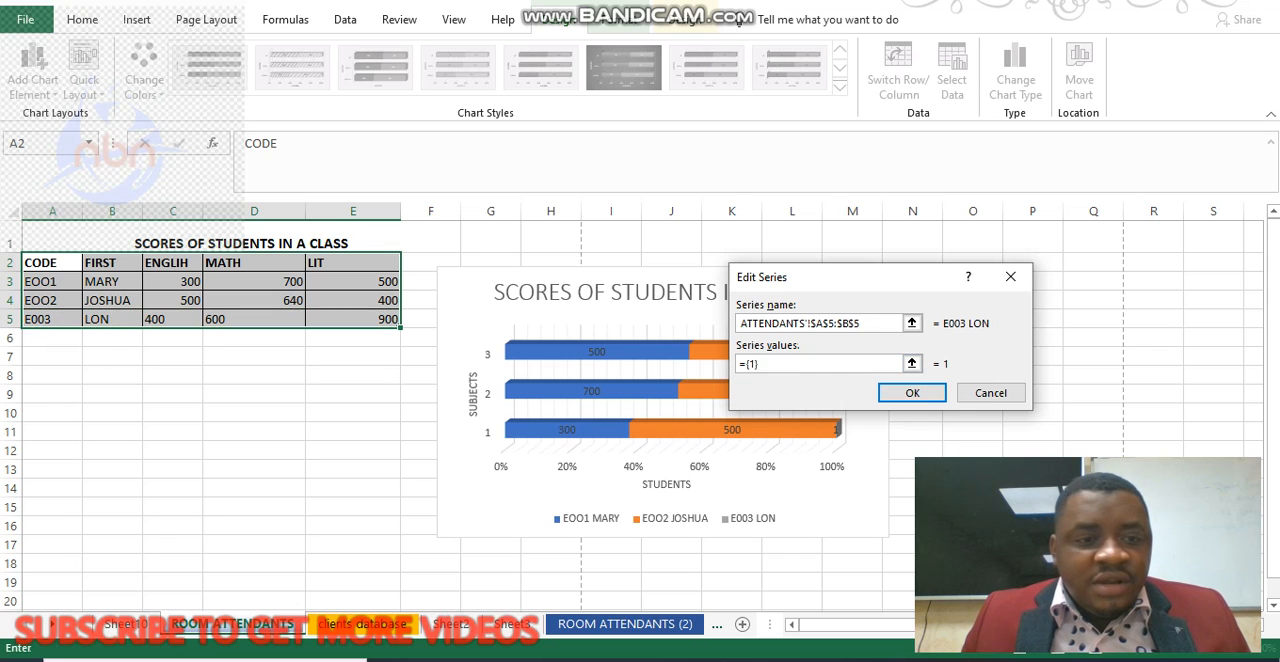
left_click_drag(155, 319, 395, 319)
key("Return")
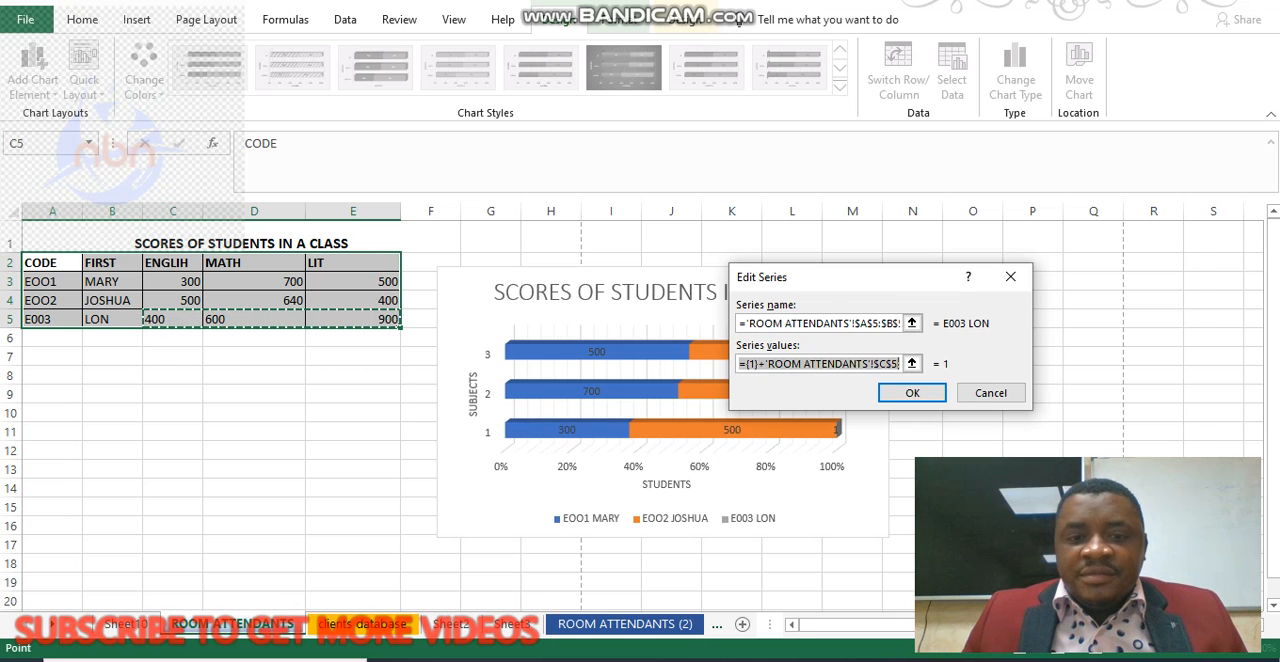
key("Return")
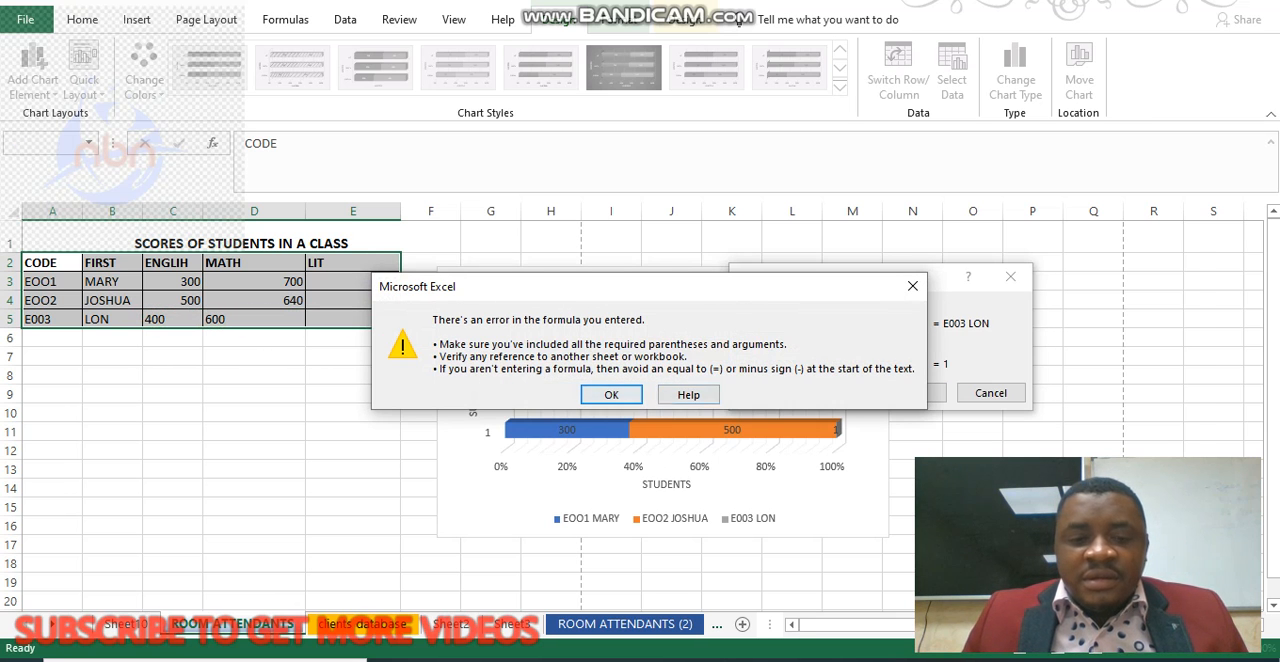
key("Return")
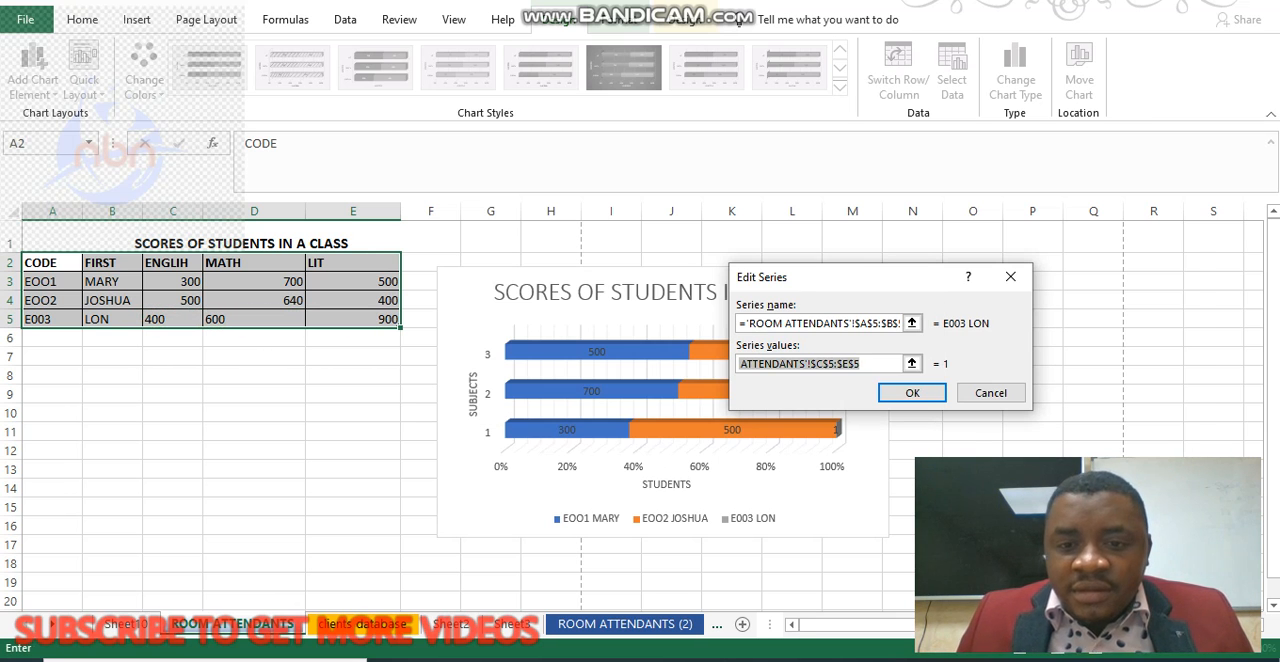
key("BackSpace")
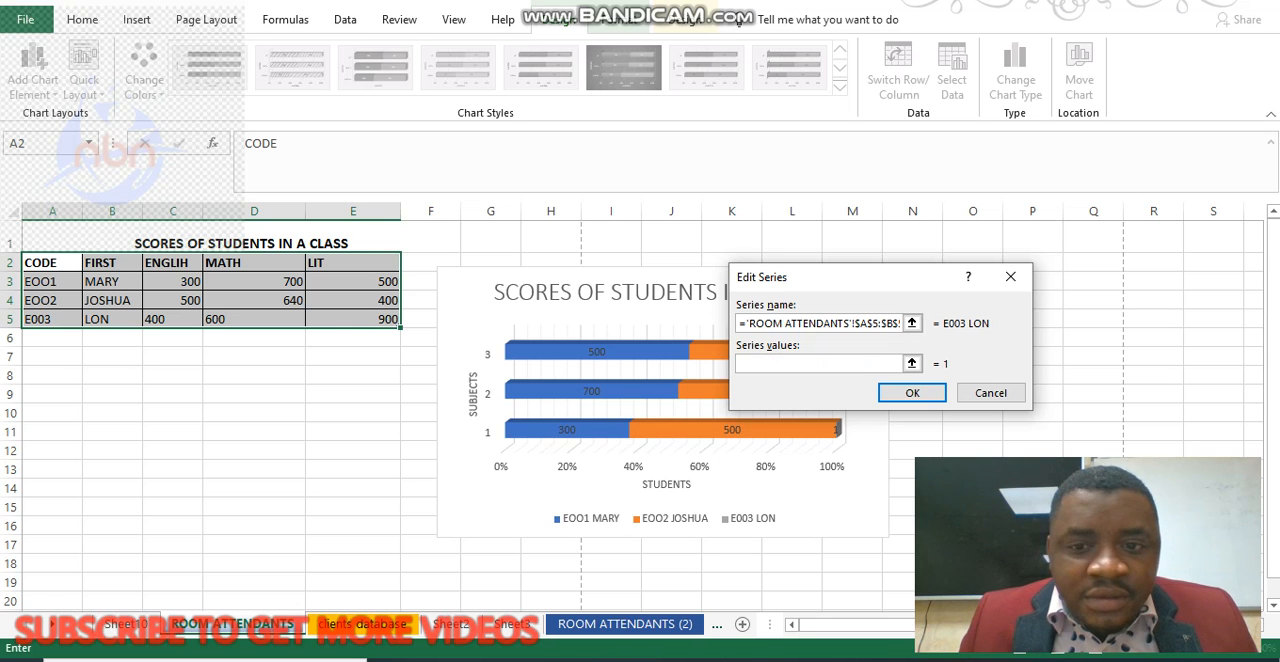
left_click_drag(150, 318, 395, 320)
left_click(912, 392)
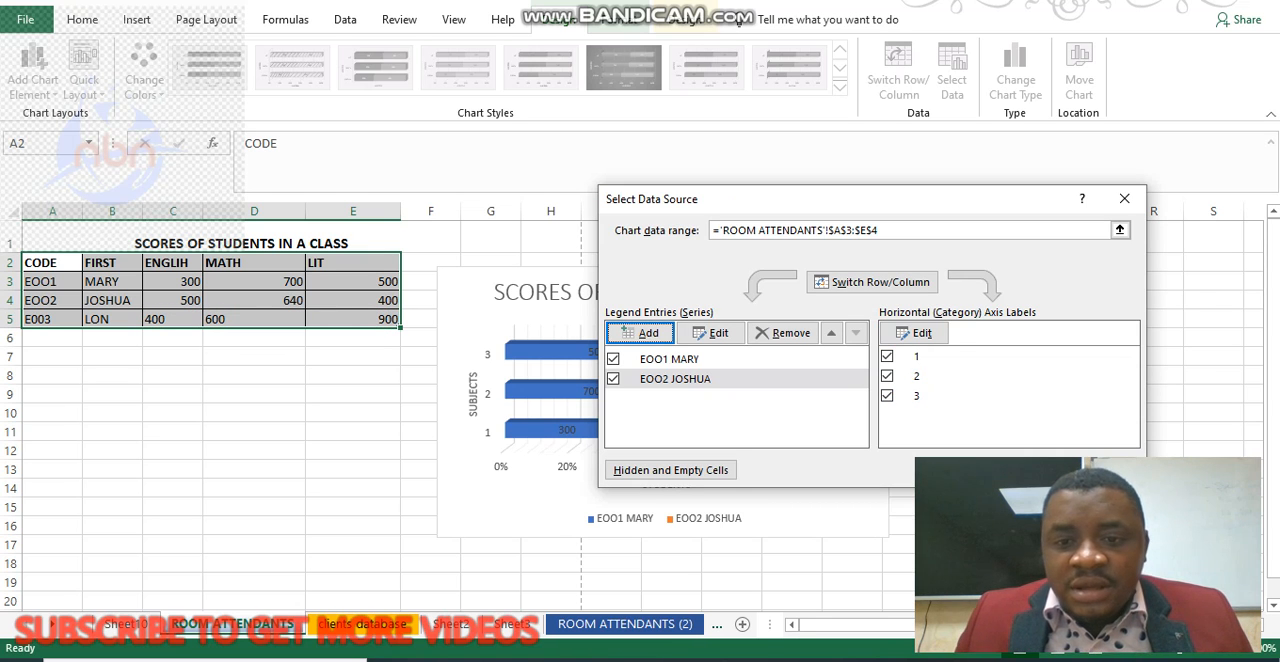
Compare the chart's data source with rows and columns swapped both ways, and discard the pending source changes.
left_click(872, 282)
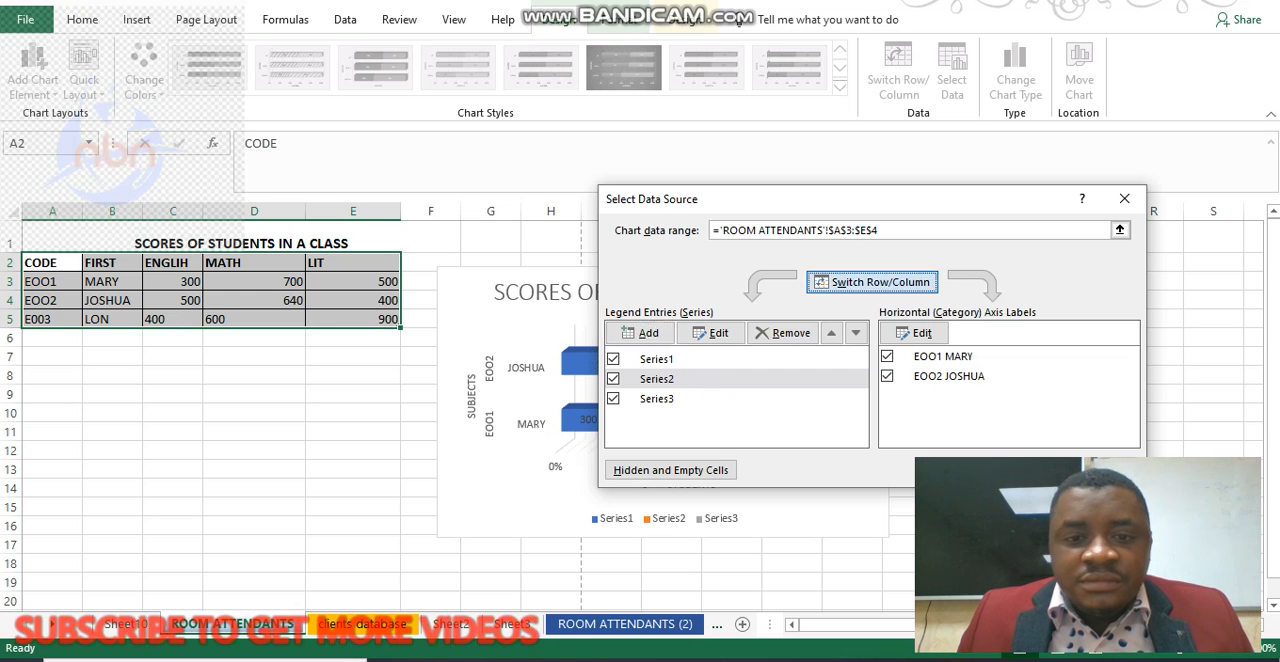
left_click(872, 282)
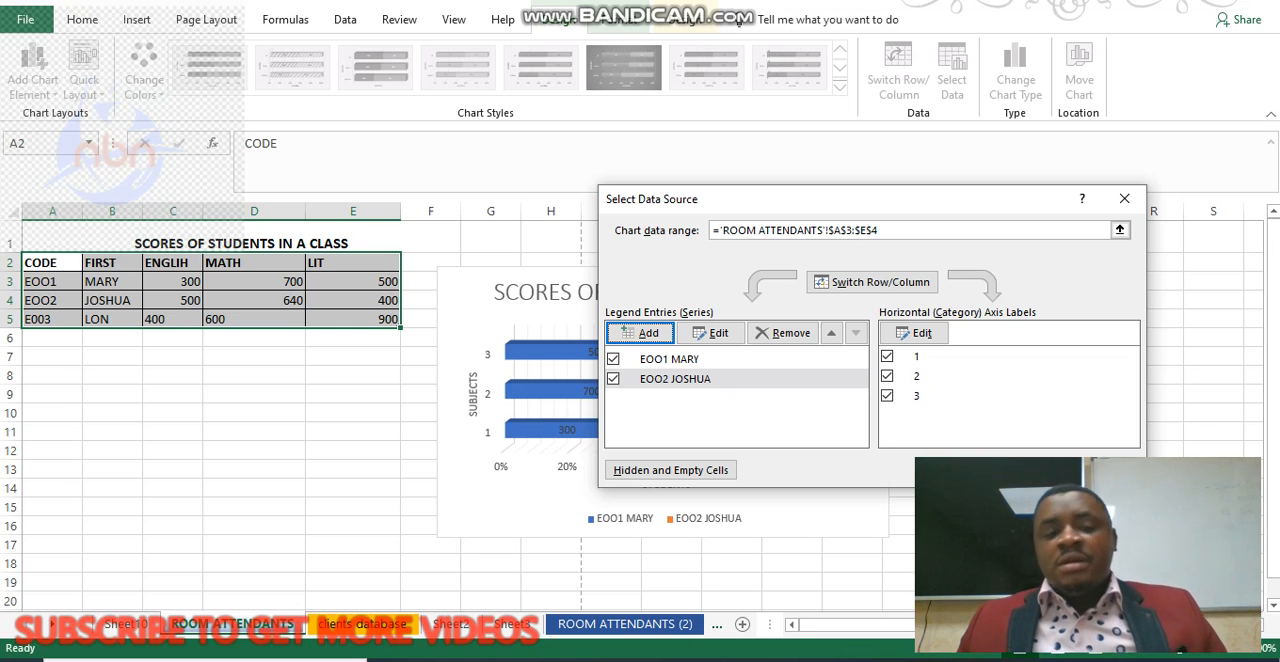
left_click(1125, 199)
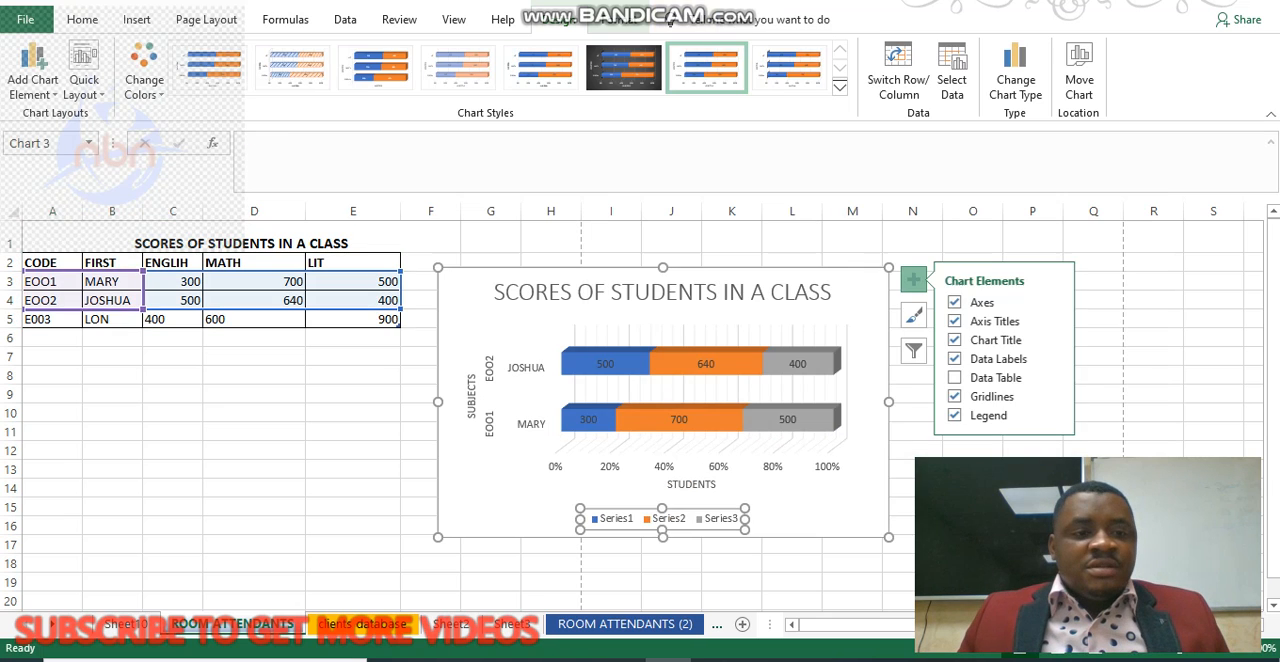
left_click(52, 319)
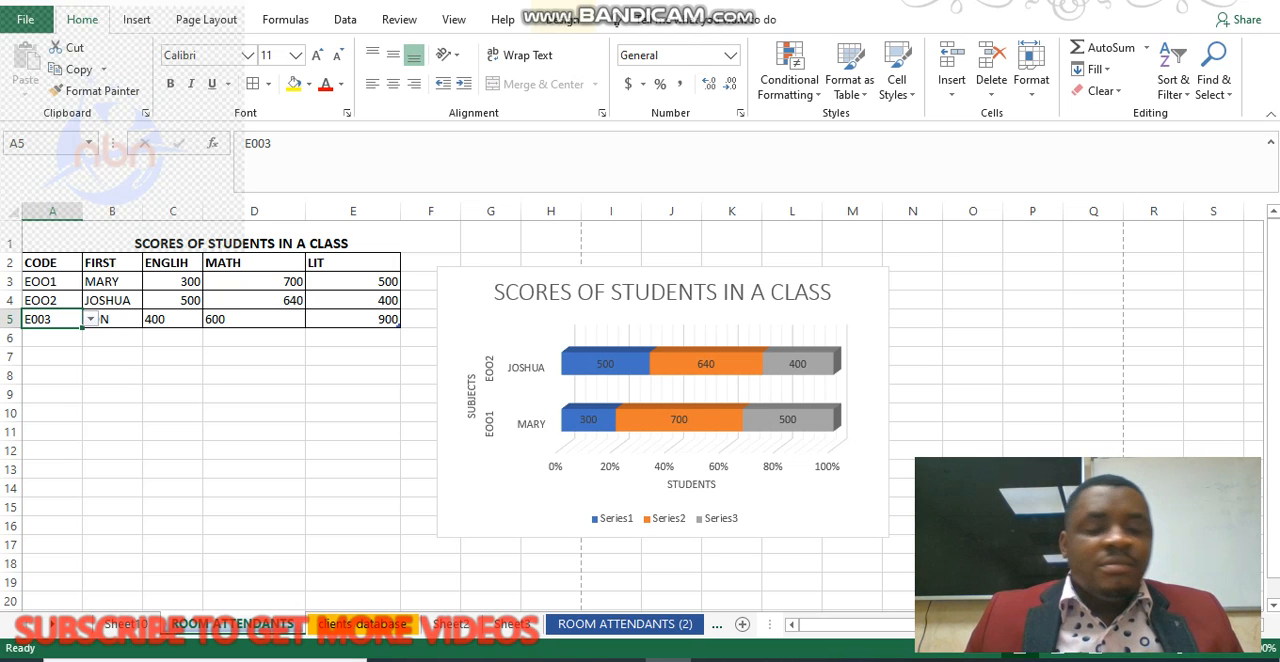
left_click_drag(40, 262, 390, 305)
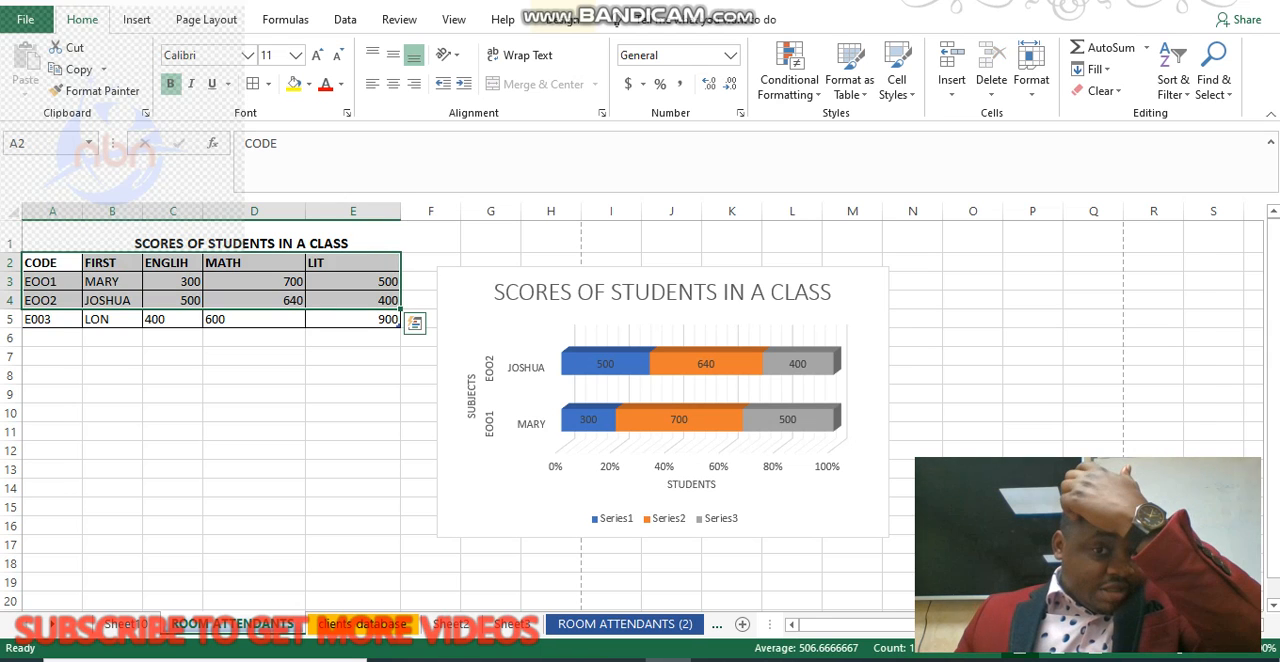
Examine the chart element options available for the scores chart, covering axes, axis titles, chart title, data labels and data table.
left_click(520, 325)
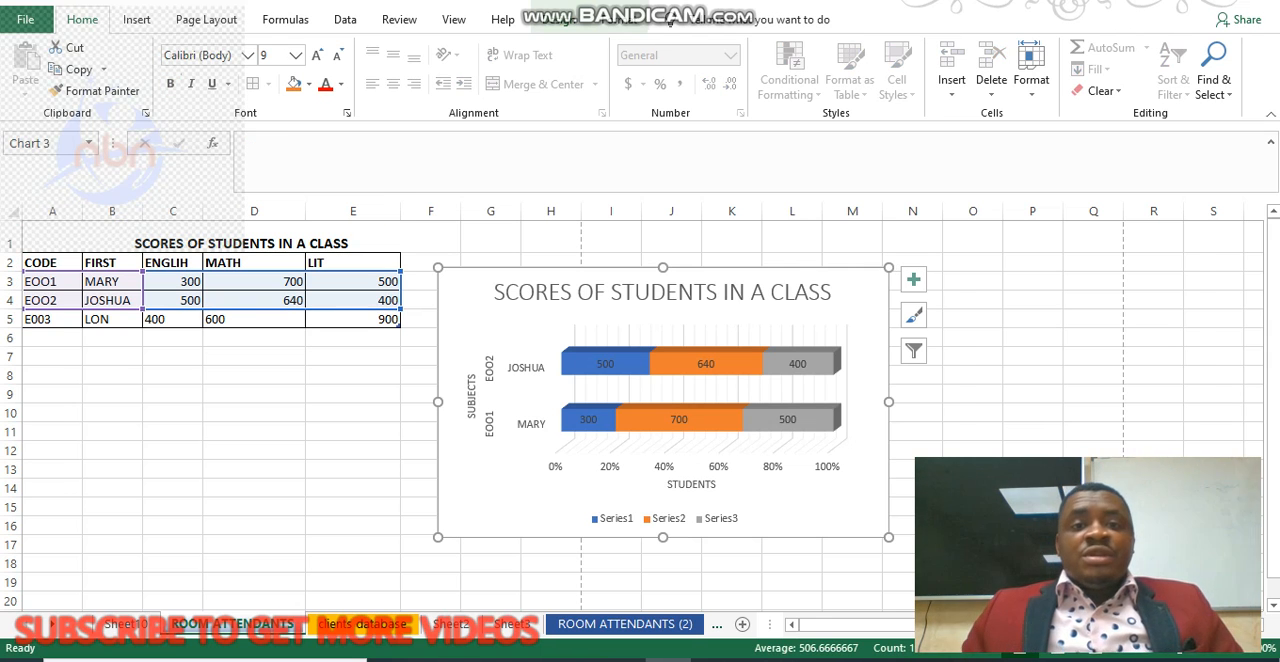
left_click(558, 20)
left_click(33, 78)
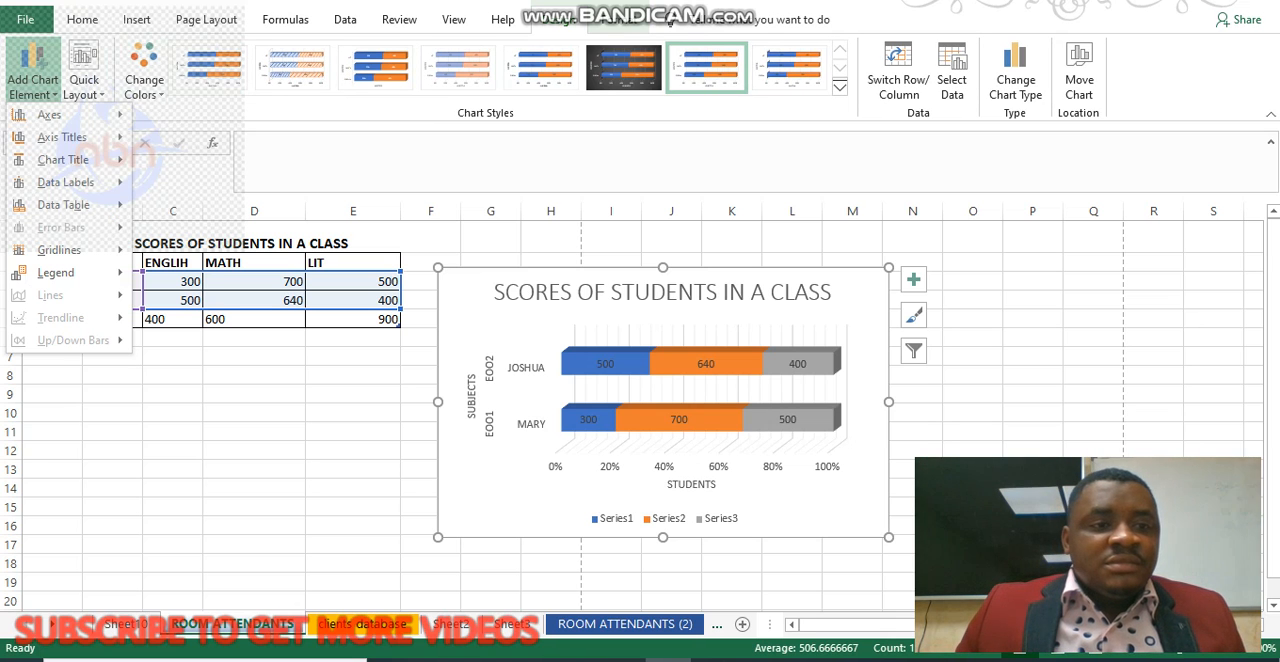
mouse_move(50, 114)
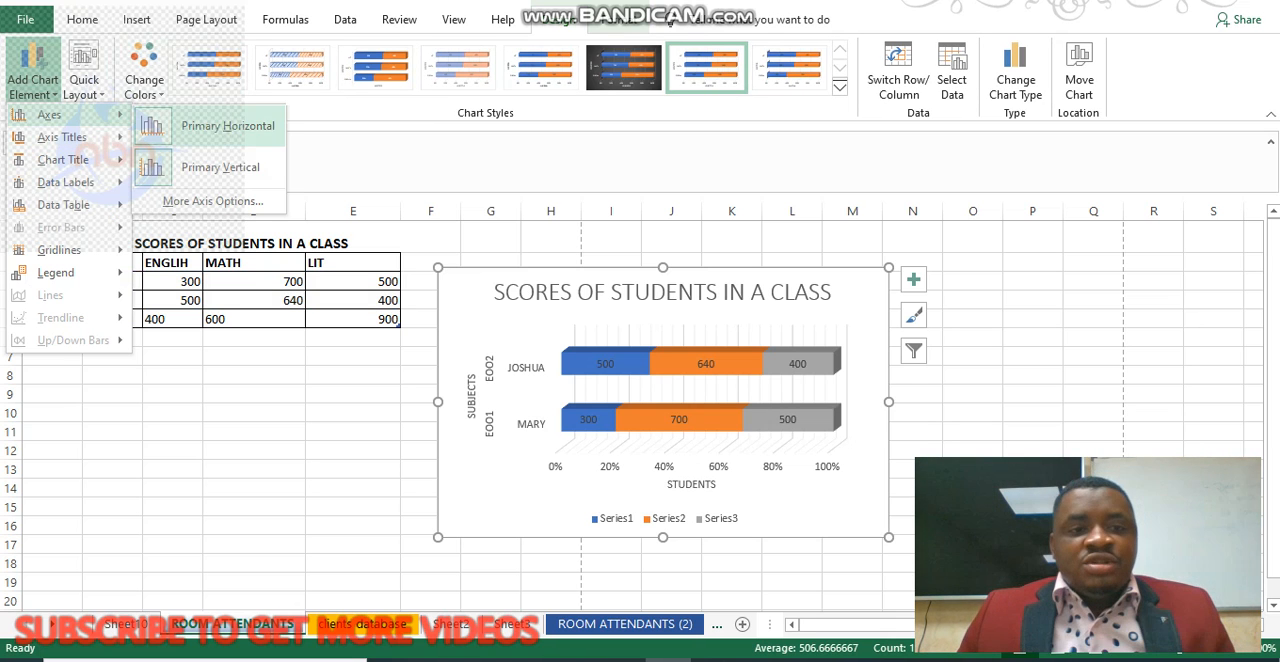
mouse_move(62, 137)
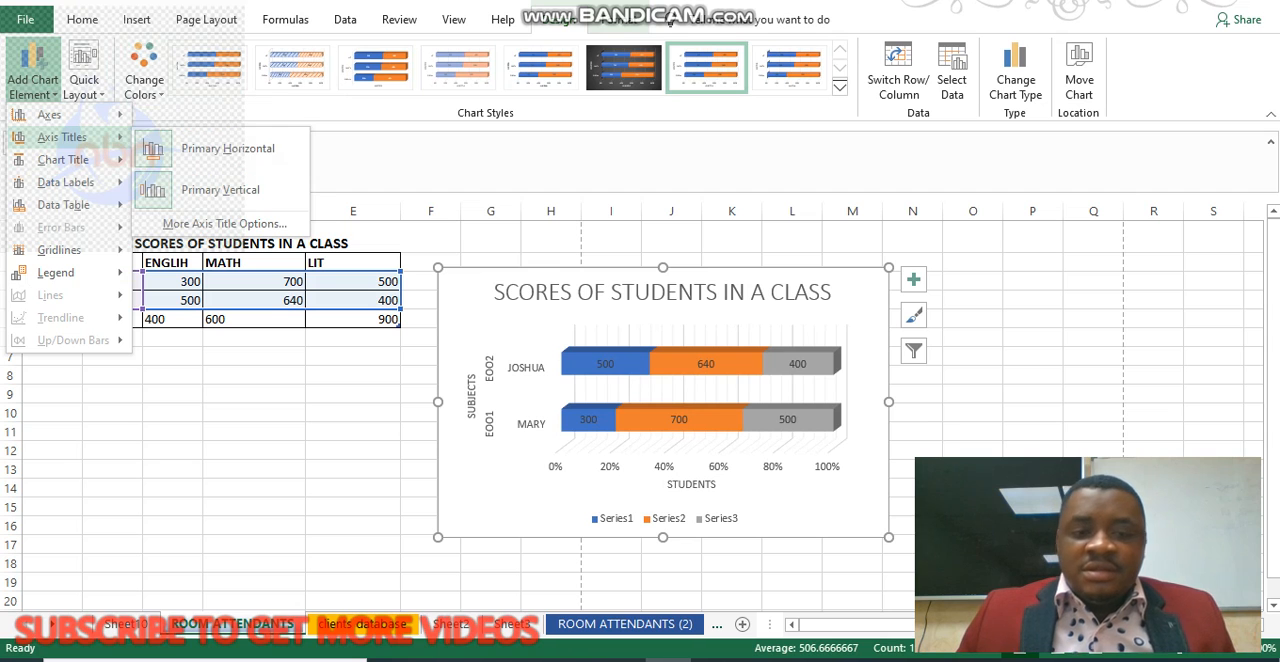
mouse_move(62, 159)
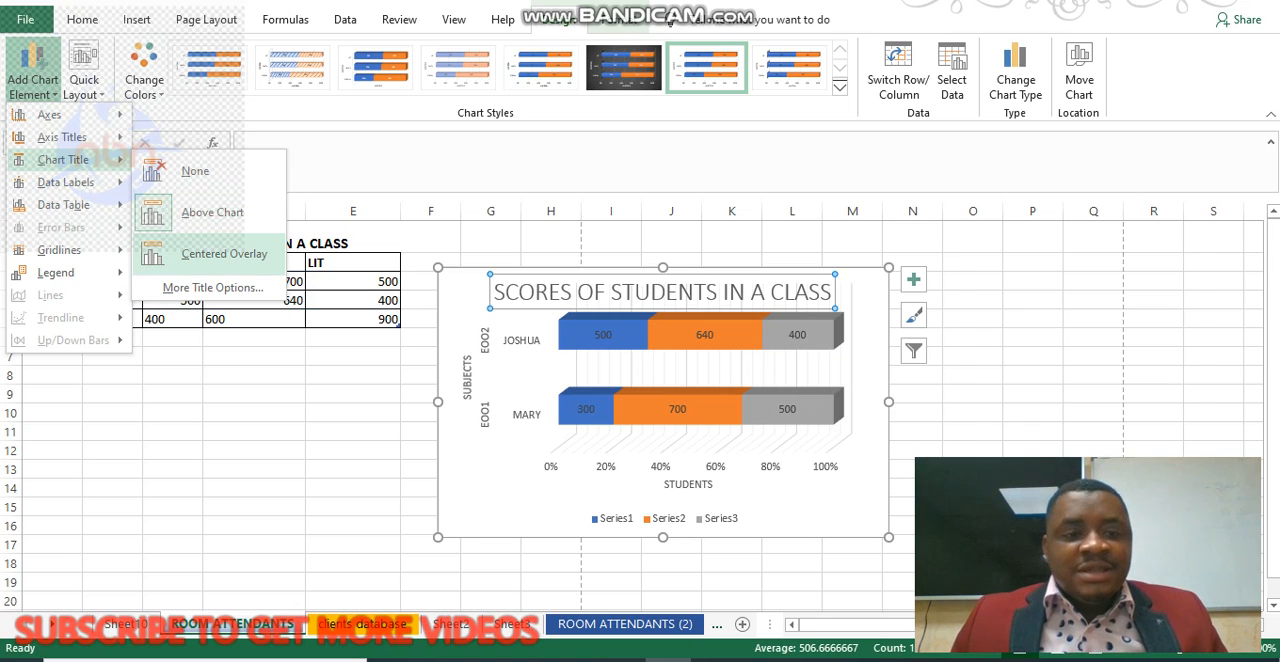
mouse_move(70, 204)
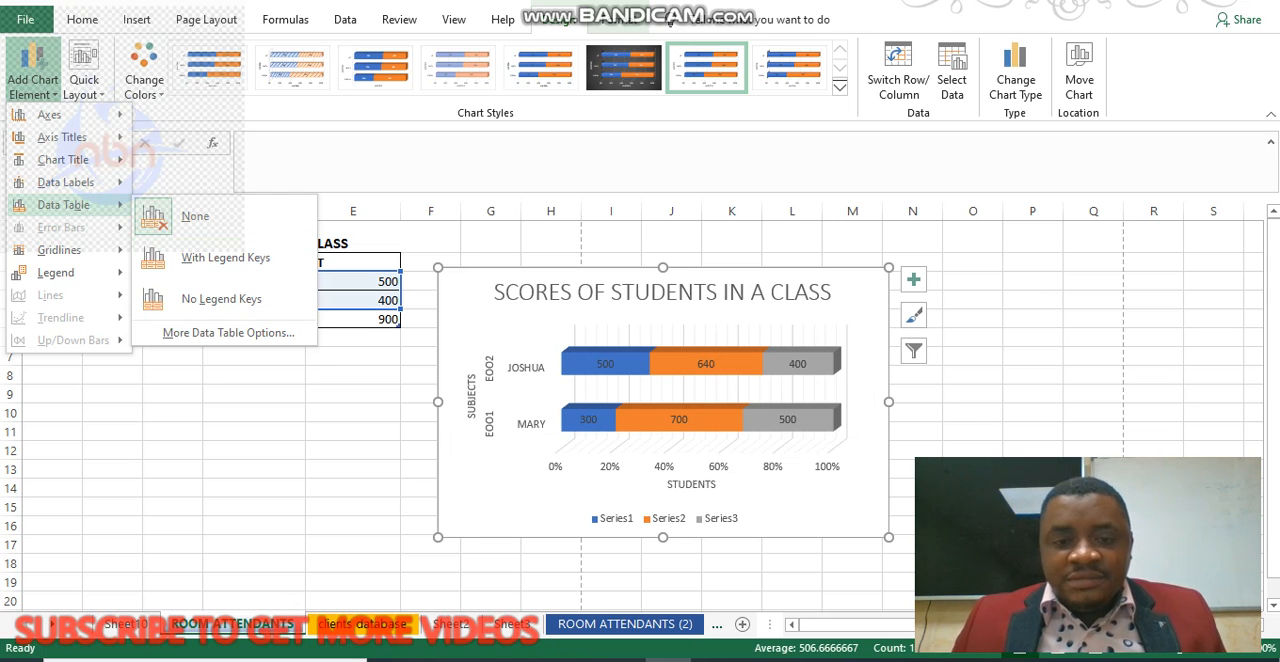
mouse_move(65, 182)
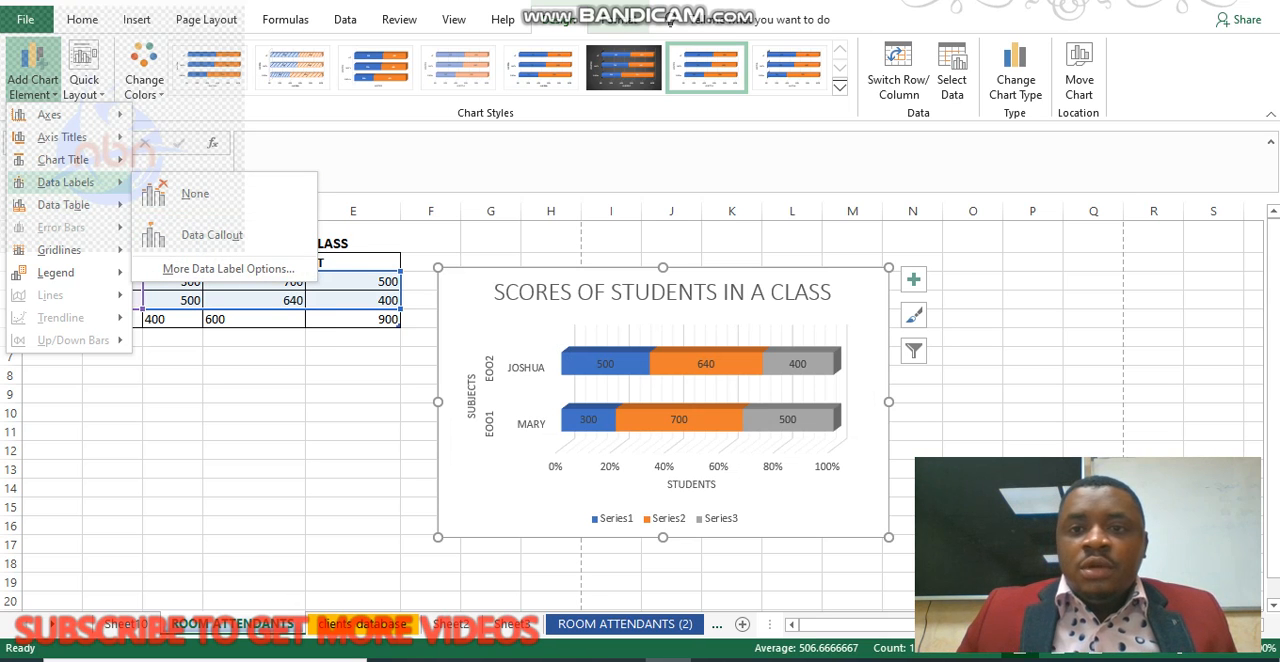
Move the scores chart to a new sheet named Chart1.
left_click(1079, 72)
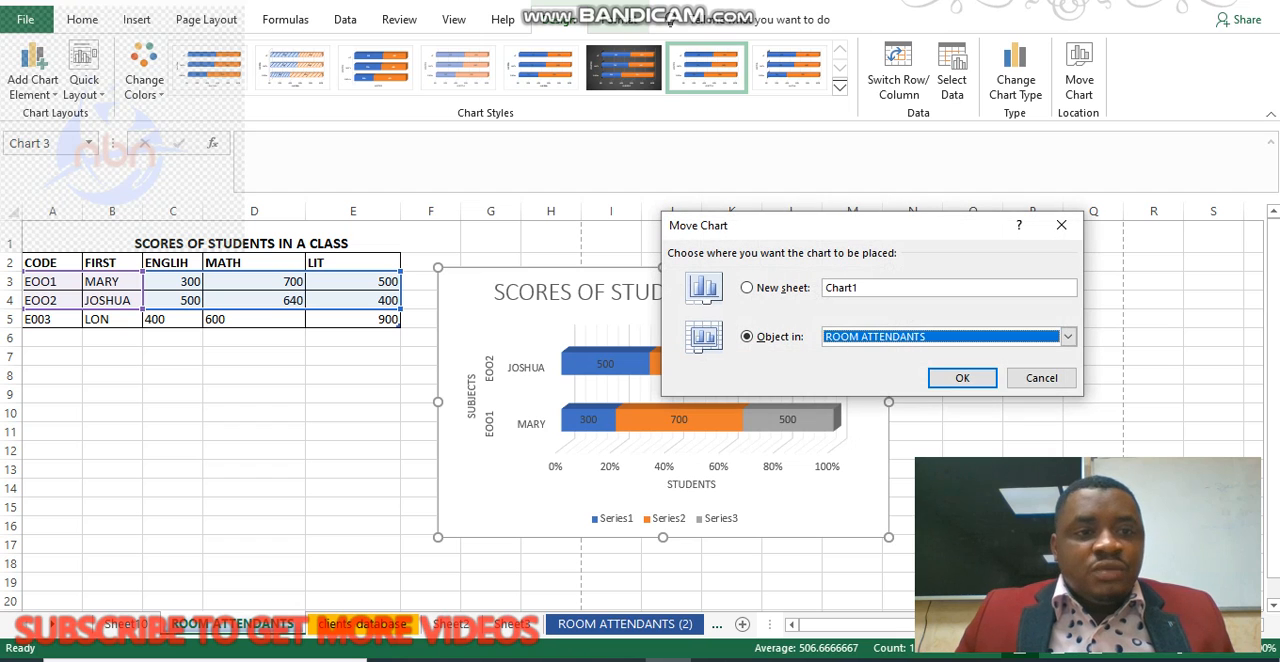
left_click(747, 288)
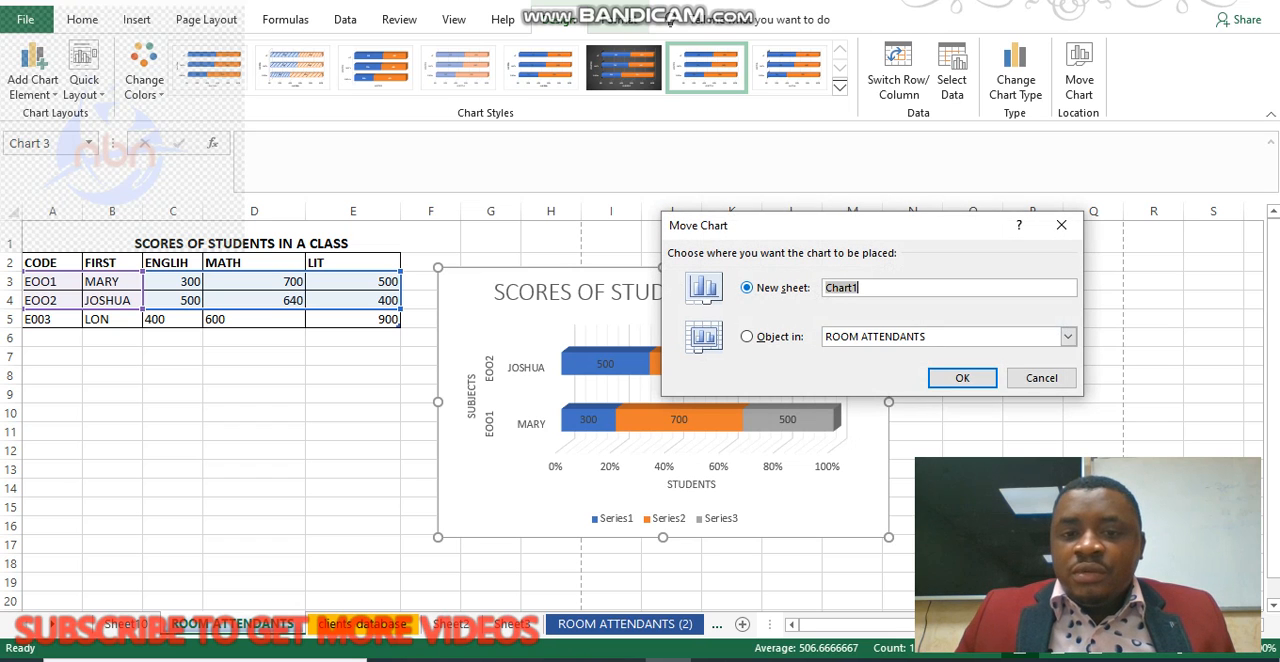
left_click(962, 377)
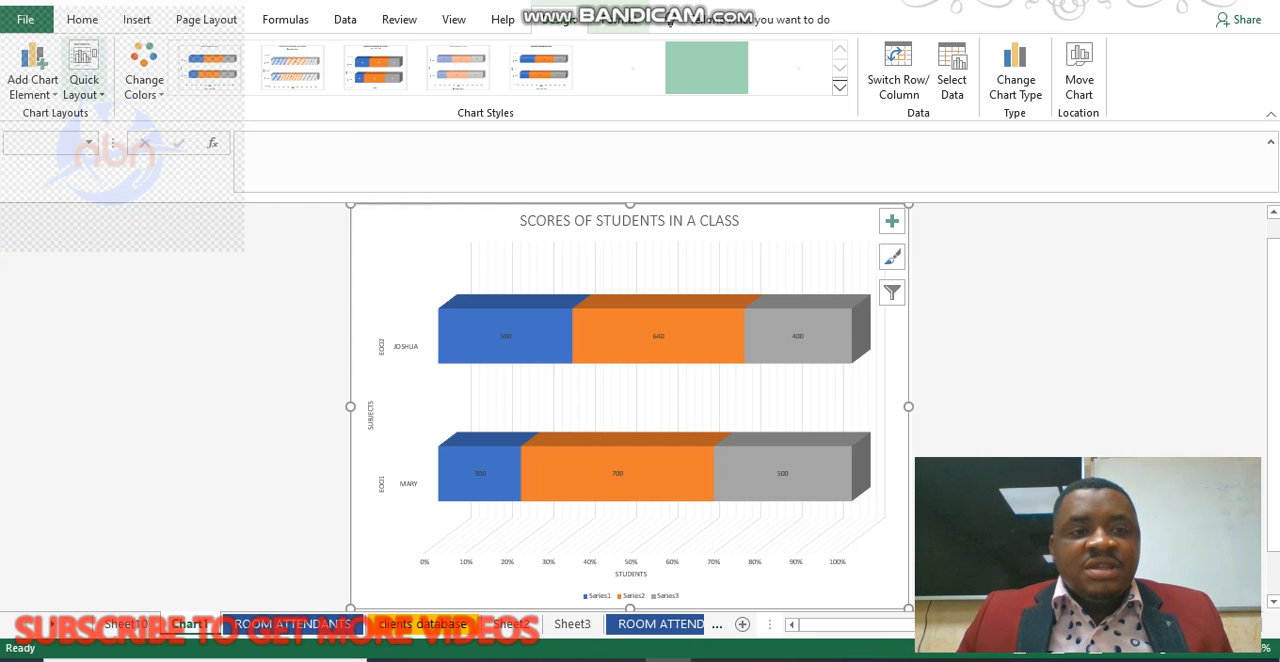
Apply a quick layout that keeps the data labels and legend but omits the chart title, axis titles and gridlines.
left_click(84, 85)
left_click(142, 183)
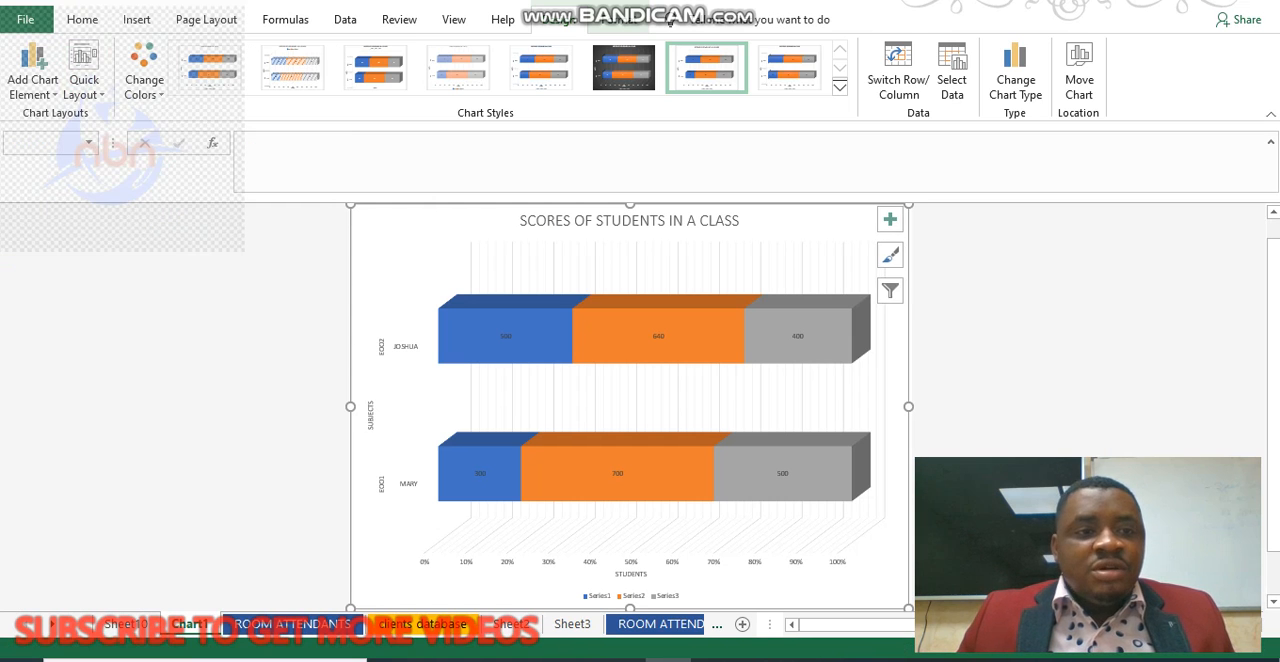
left_click(84, 85)
left_click(88, 183)
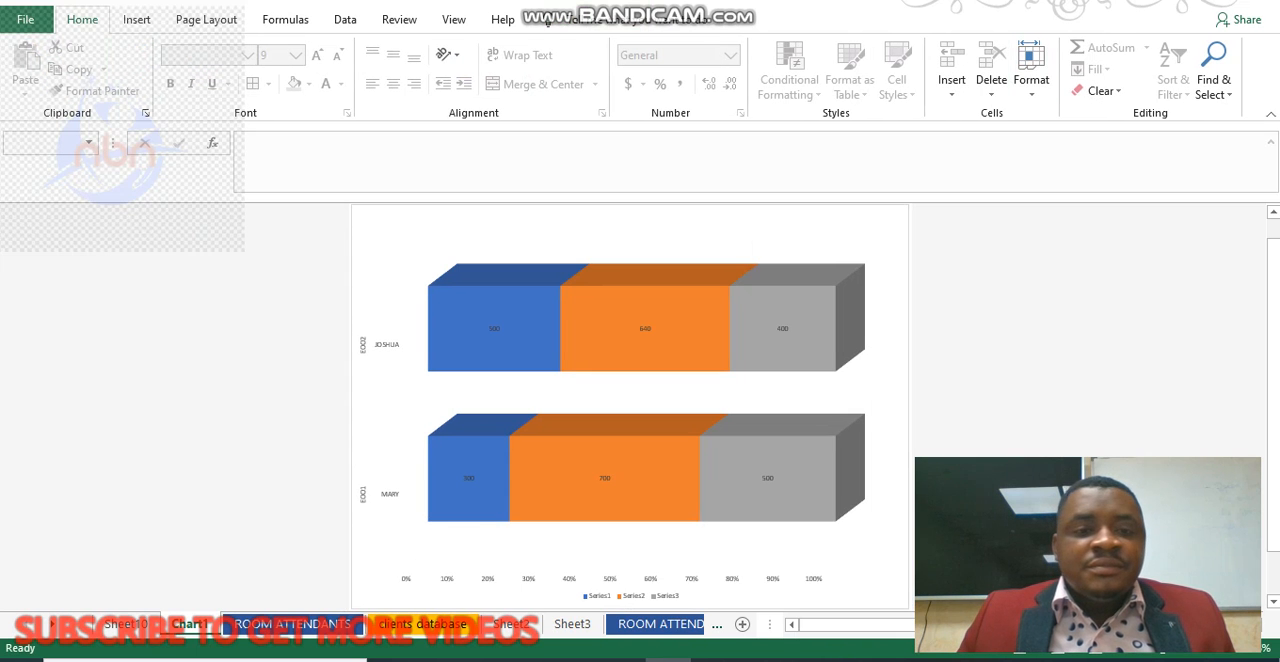
Apply the orange outline theme style to the chart walls and open the full range of shape styles.
left_click(754, 241)
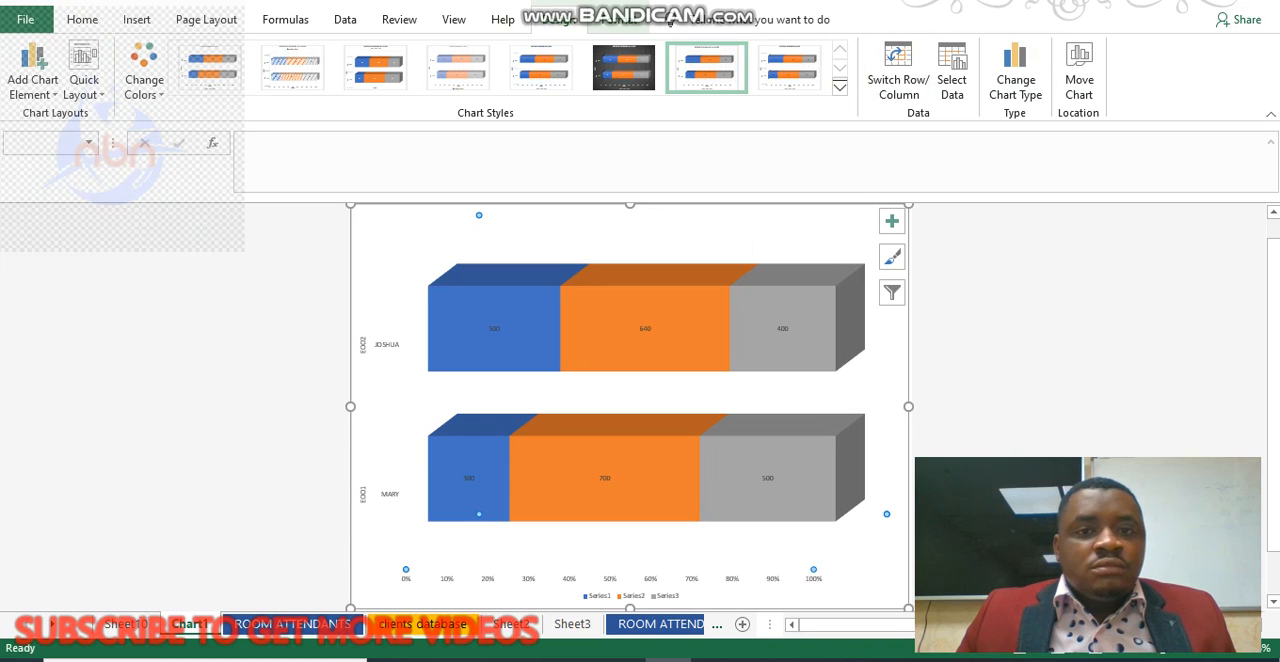
left_click(618, 19)
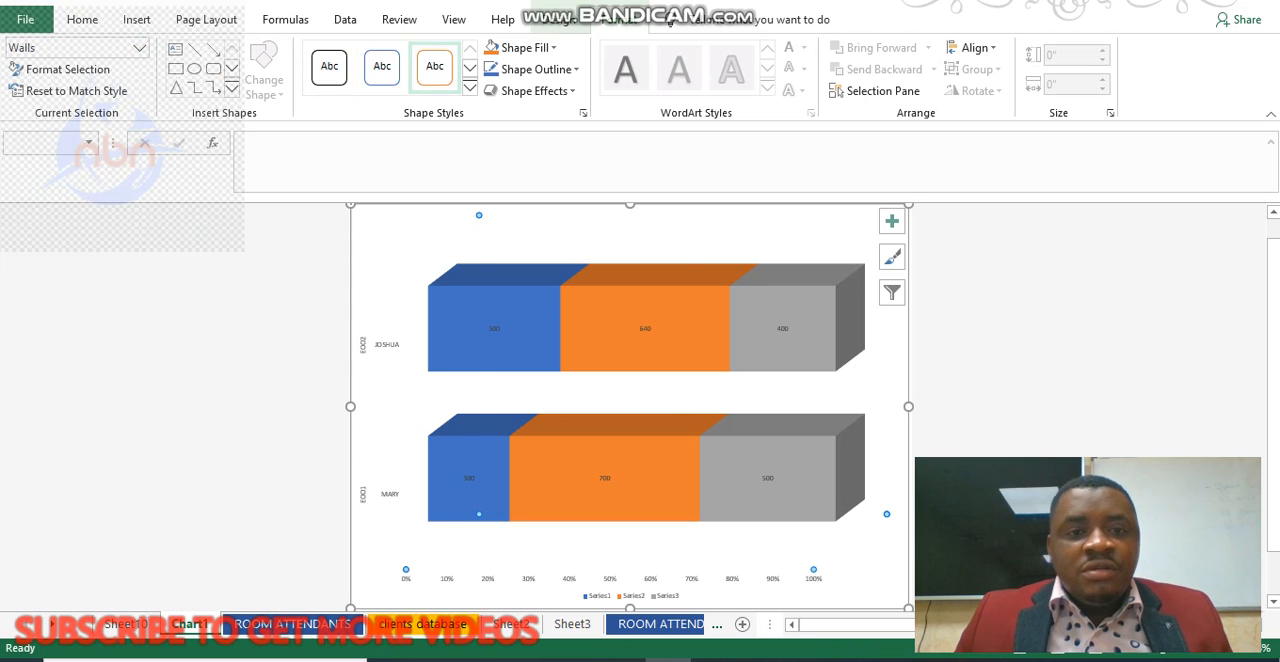
left_click(435, 66)
left_click(469, 88)
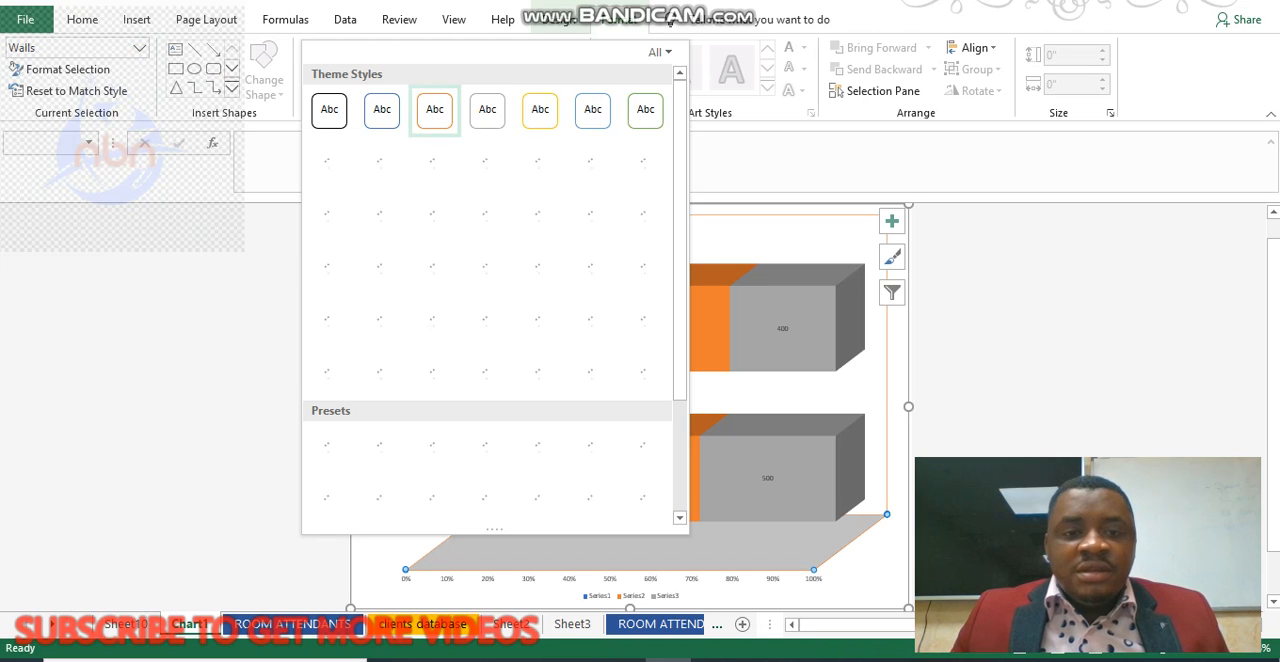